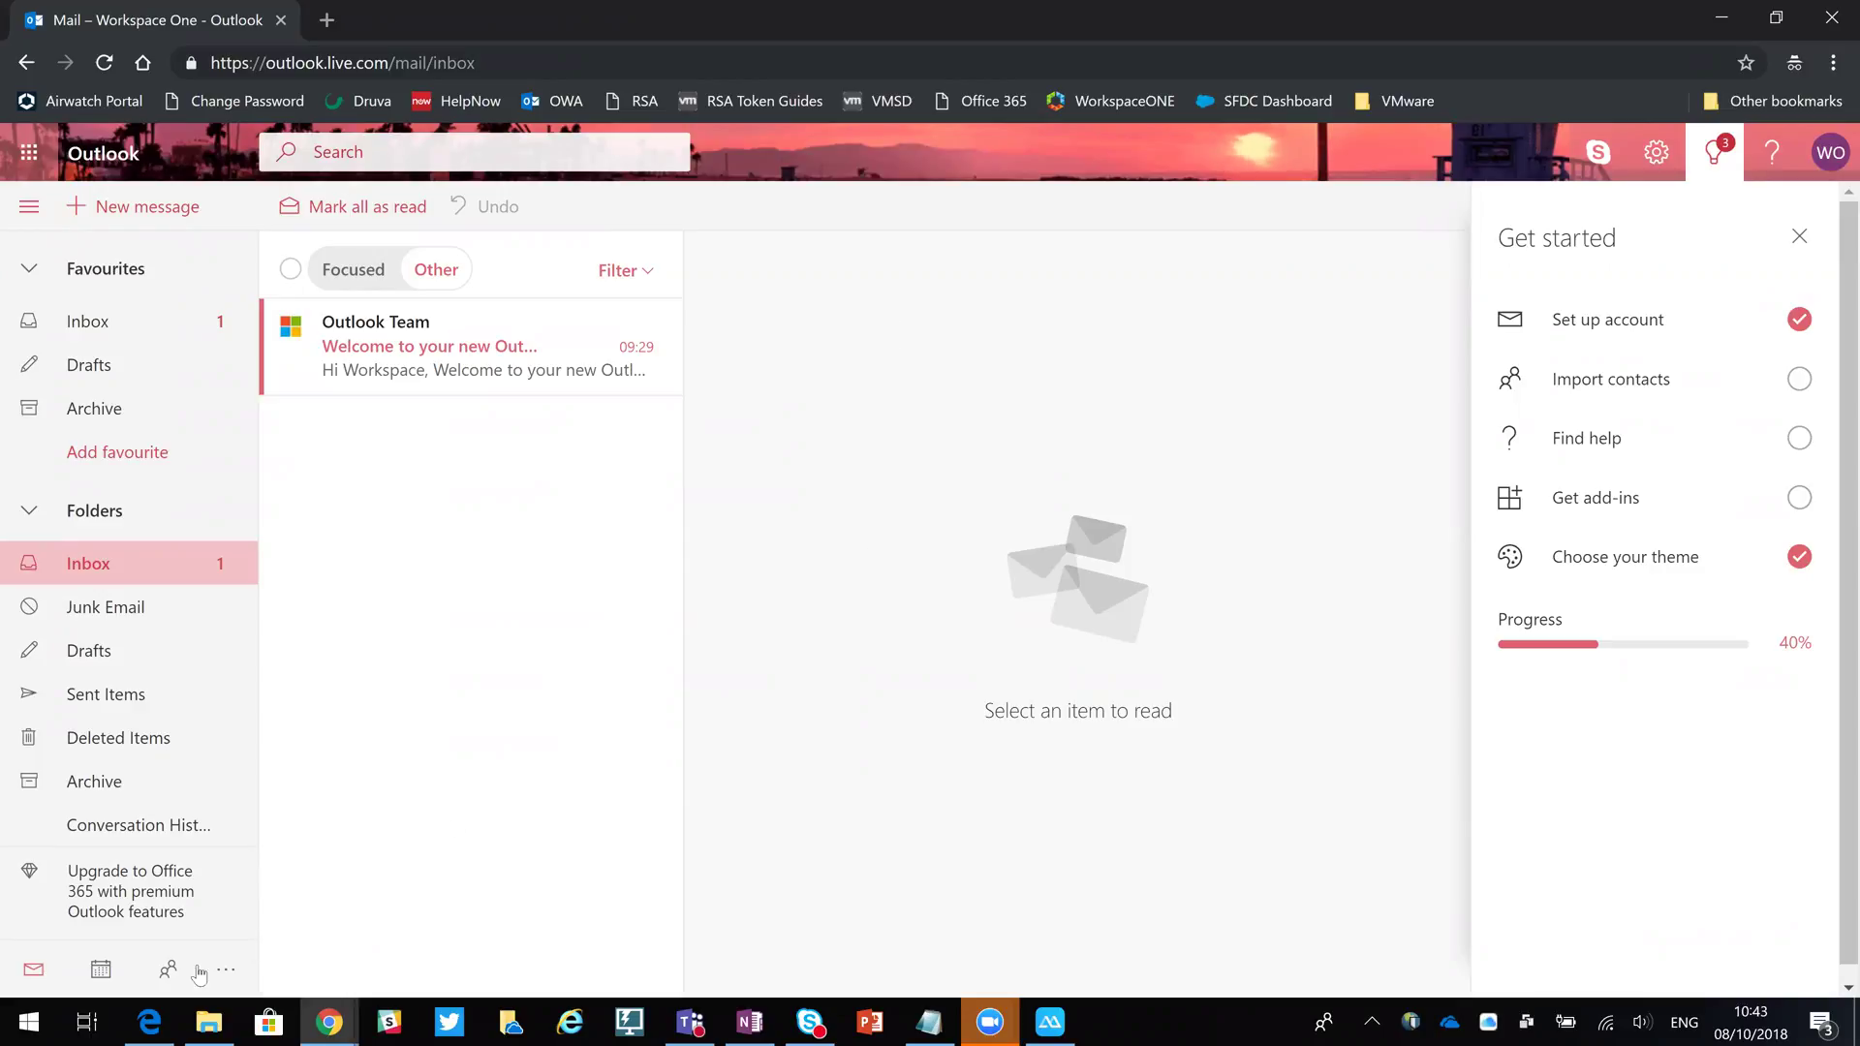
Enter user name 'Workspace' and the new account's password in both password fields.
{"action": "left_click", "coordinate": [149, 1022]}
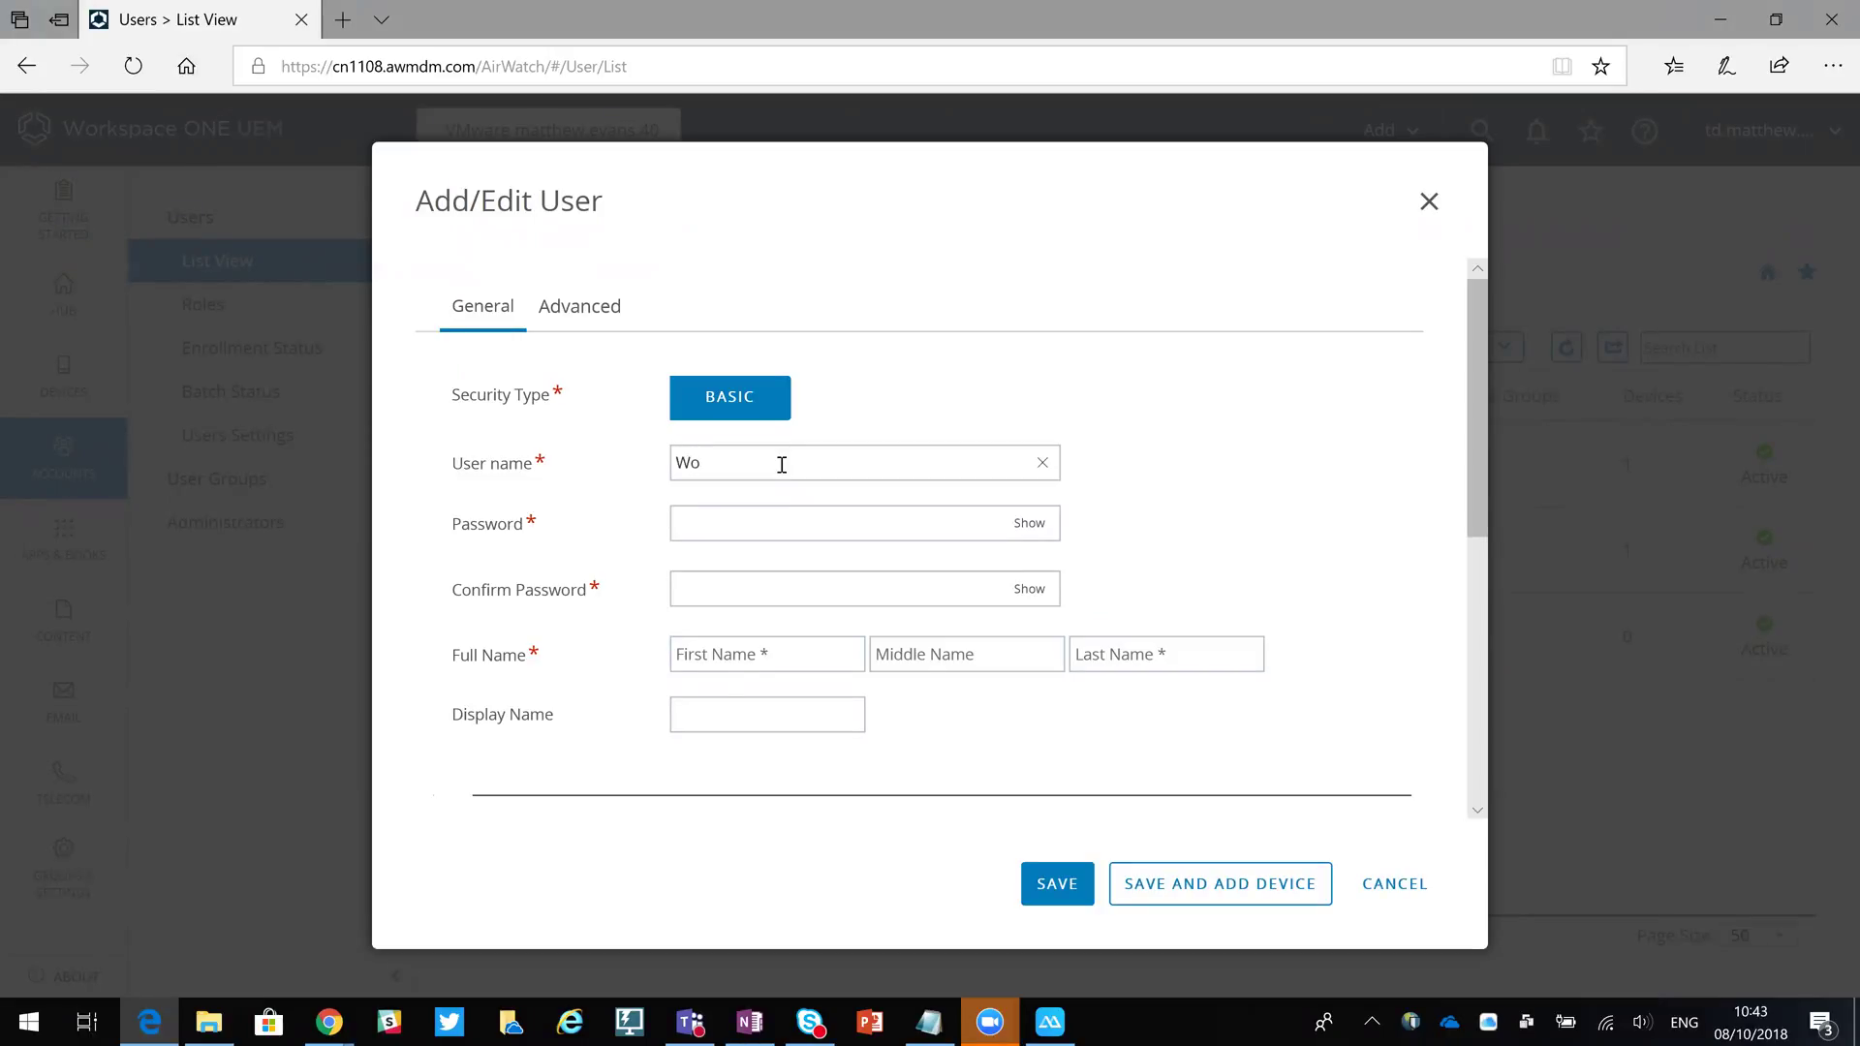
{"action": "type", "text": "pace"}
{"action": "key", "text": "Tab"}
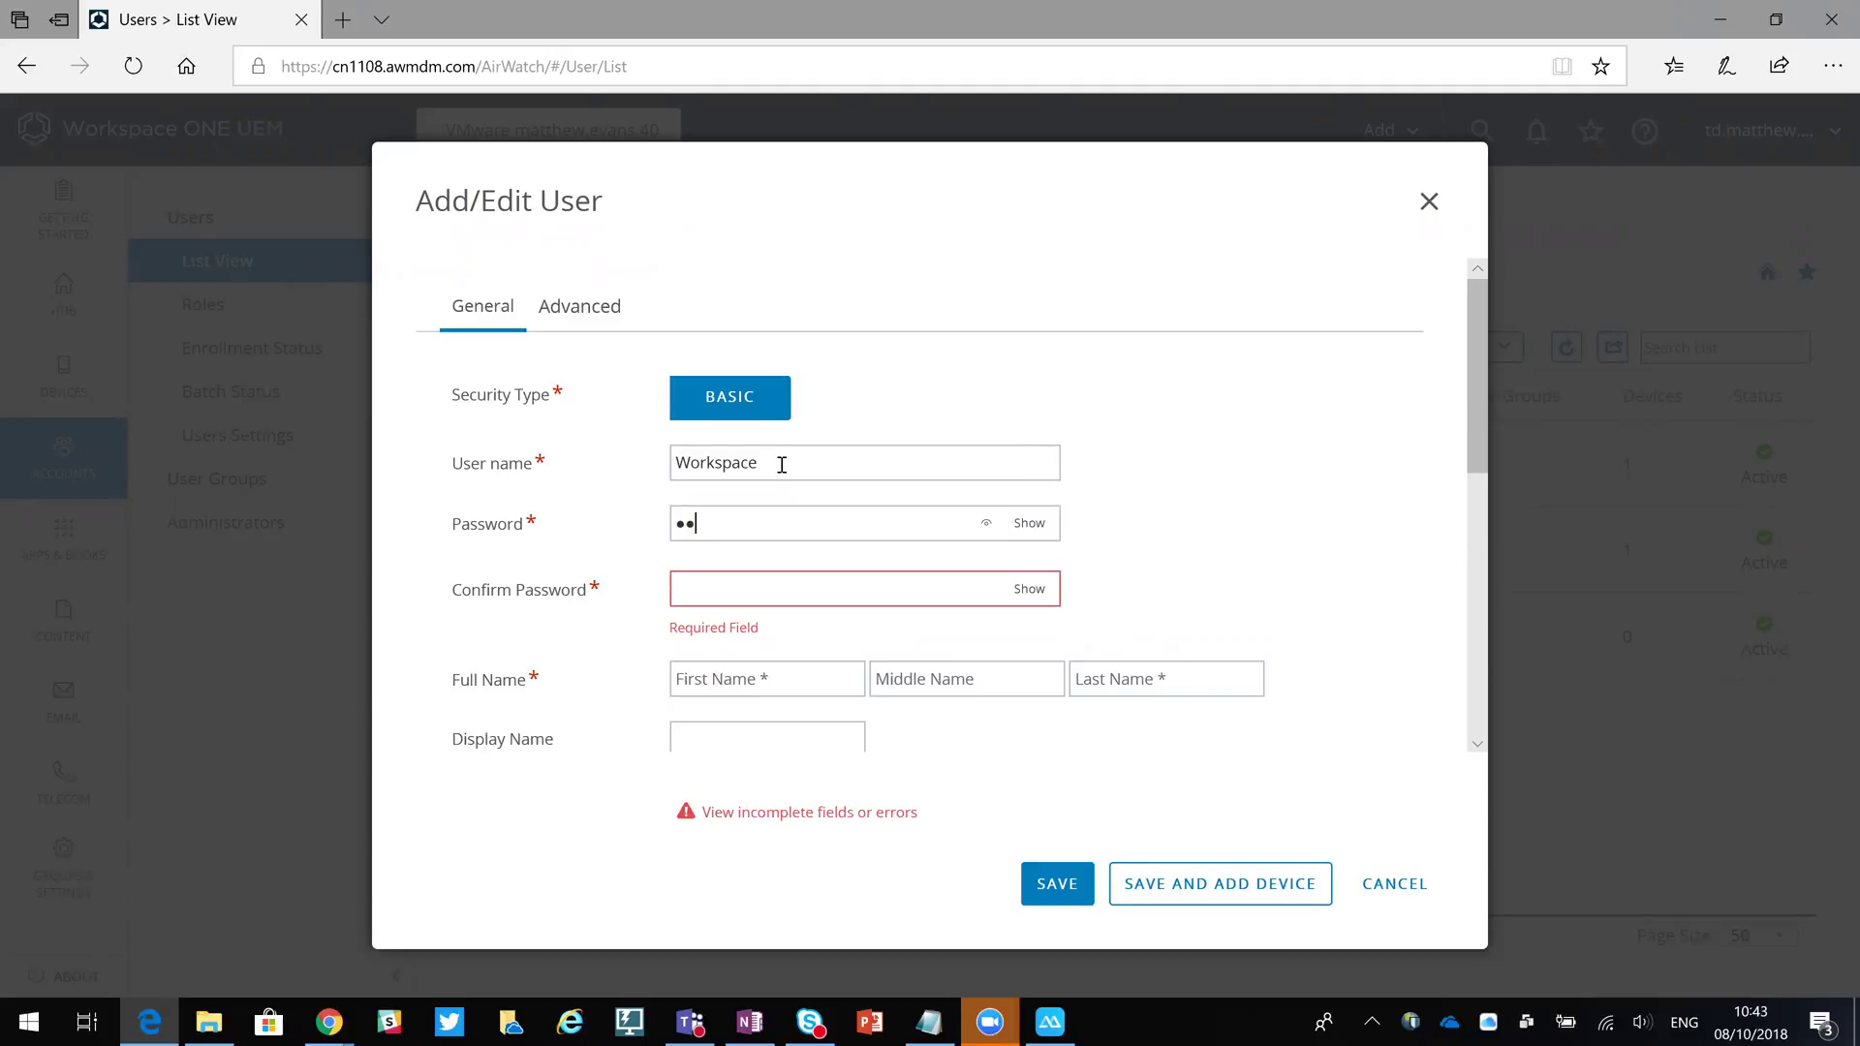
{"action": "key", "text": "Tab"}
{"action": "type", "text": "1234"}
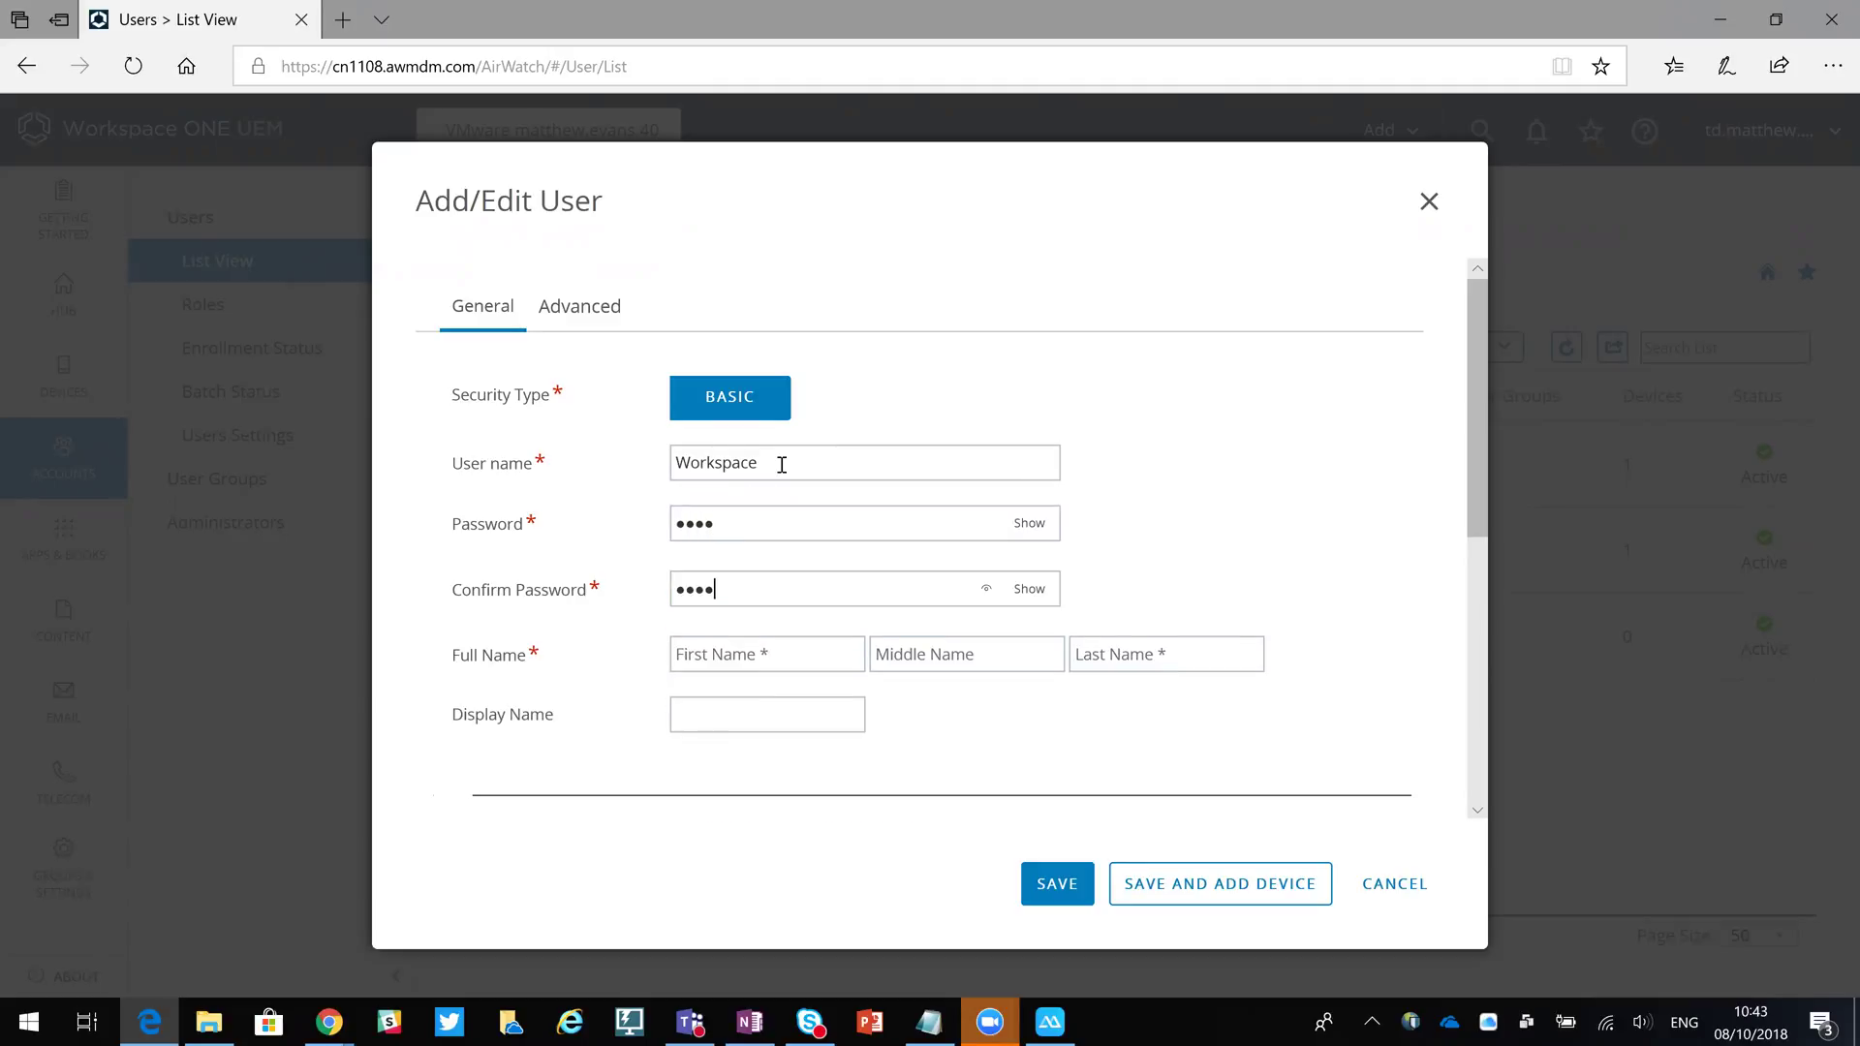
{"action": "type", "text": "Workspac"}
{"action": "type", "text": "ONE"}
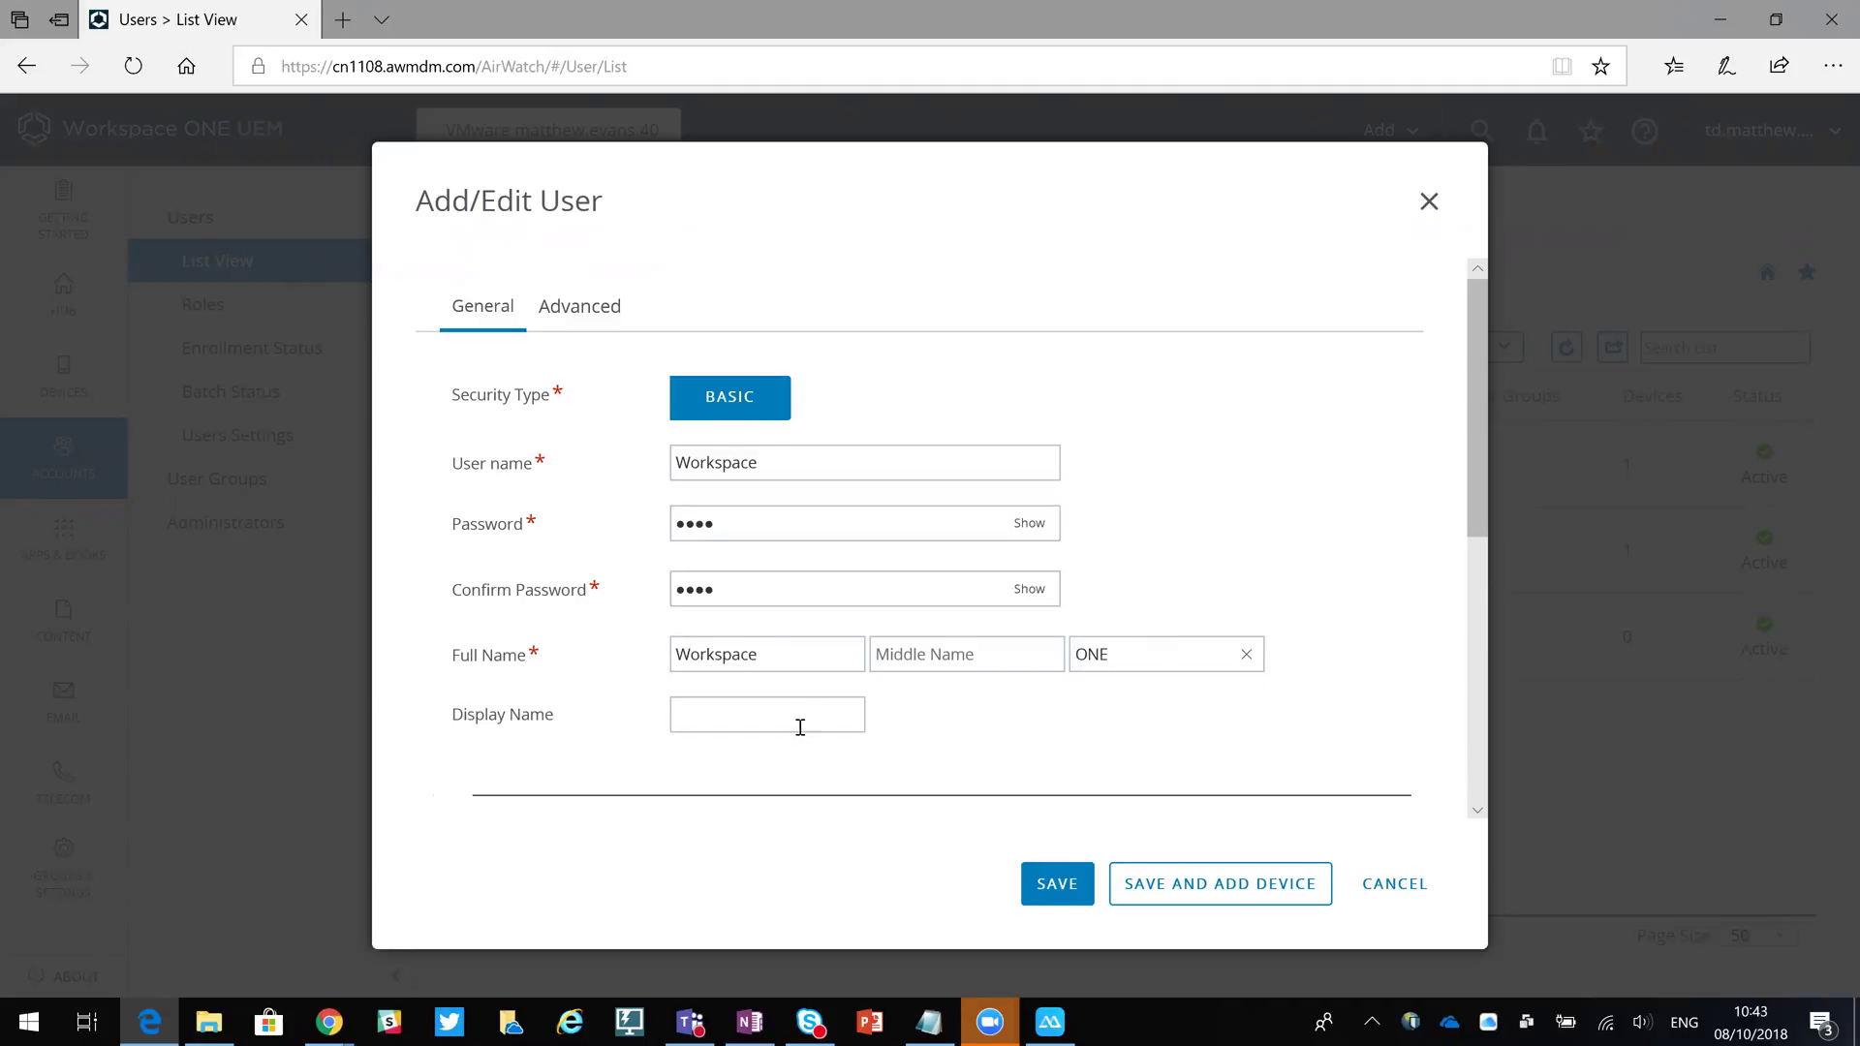
{"action": "type", "text": "Workspace"}
Fill in the user's e-mail address and set the e-mail user name to 'WorkspaceONE'.
{"action": "scroll", "coordinate": [1042, 677], "scroll_direction": "down", "scroll_amount": 3}
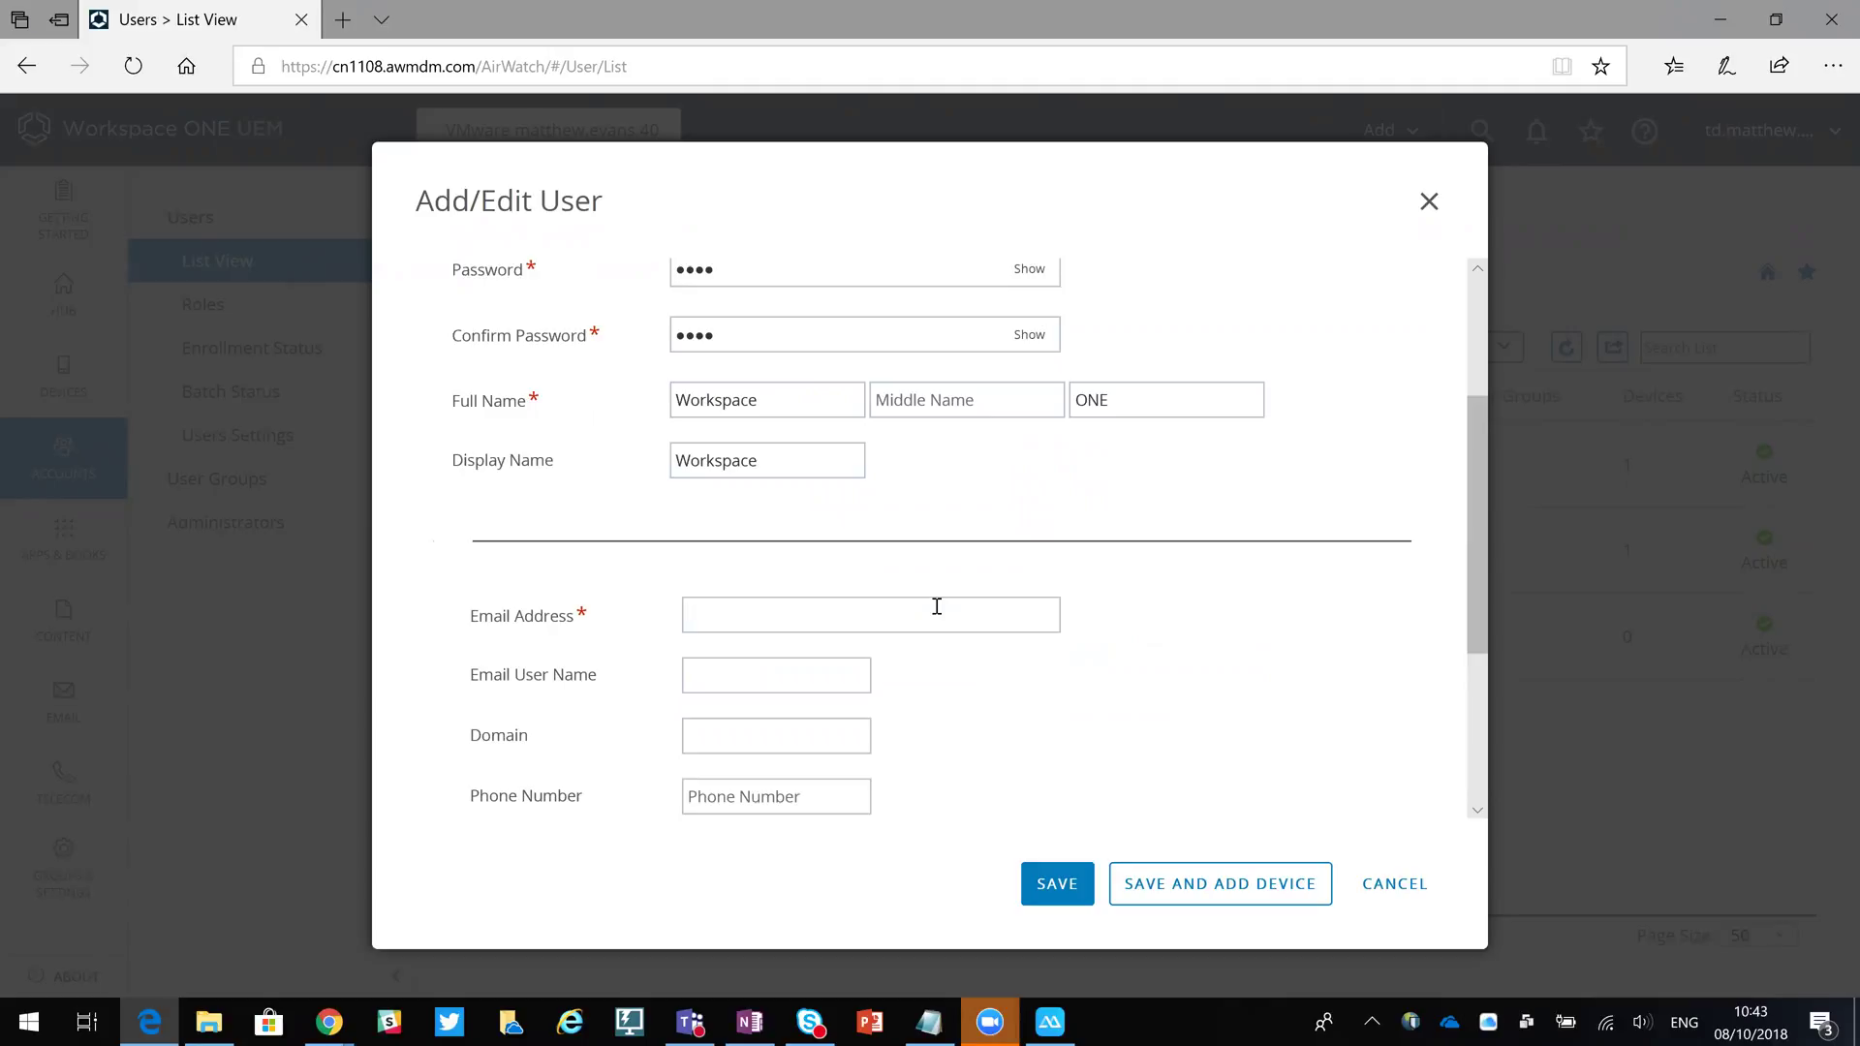
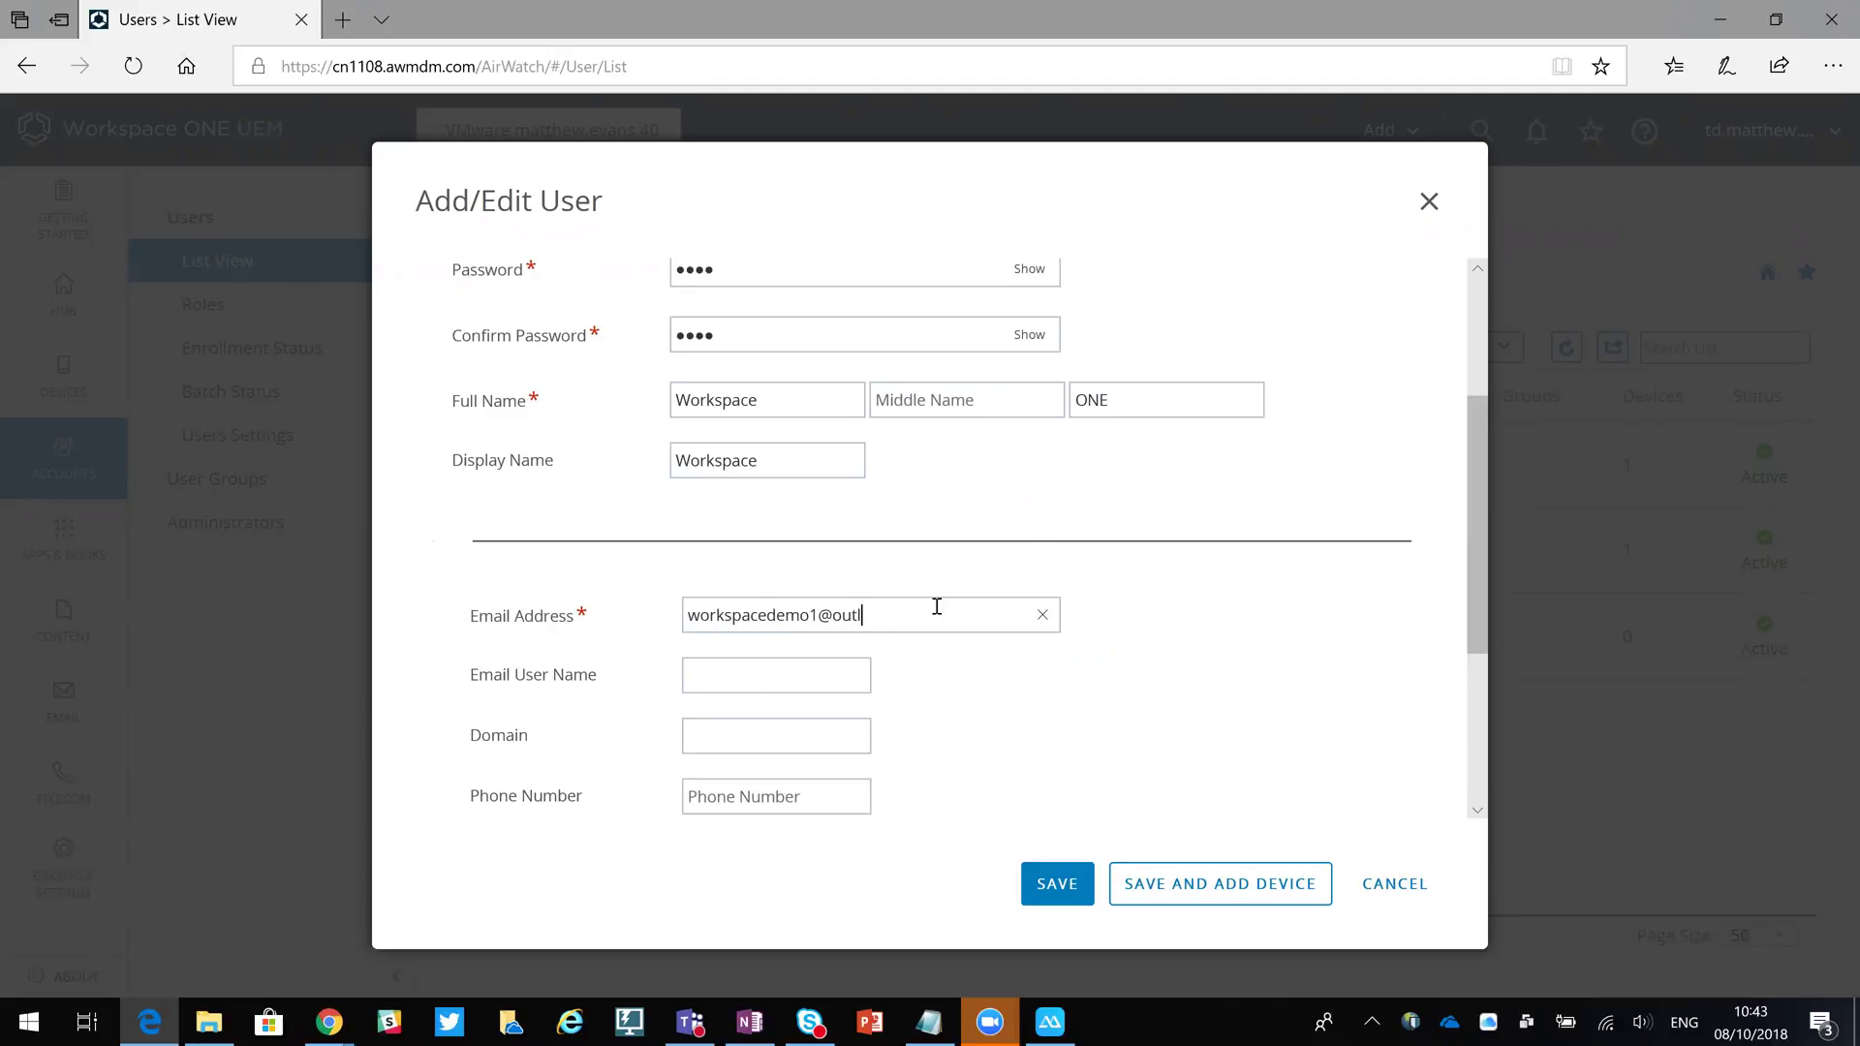
{"action": "left_click", "coordinate": [811, 681]}
{"action": "type", "text": "WorkspaceONE"}
{"action": "scroll", "coordinate": [871, 794], "scroll_direction": "down", "scroll_amount": 5}
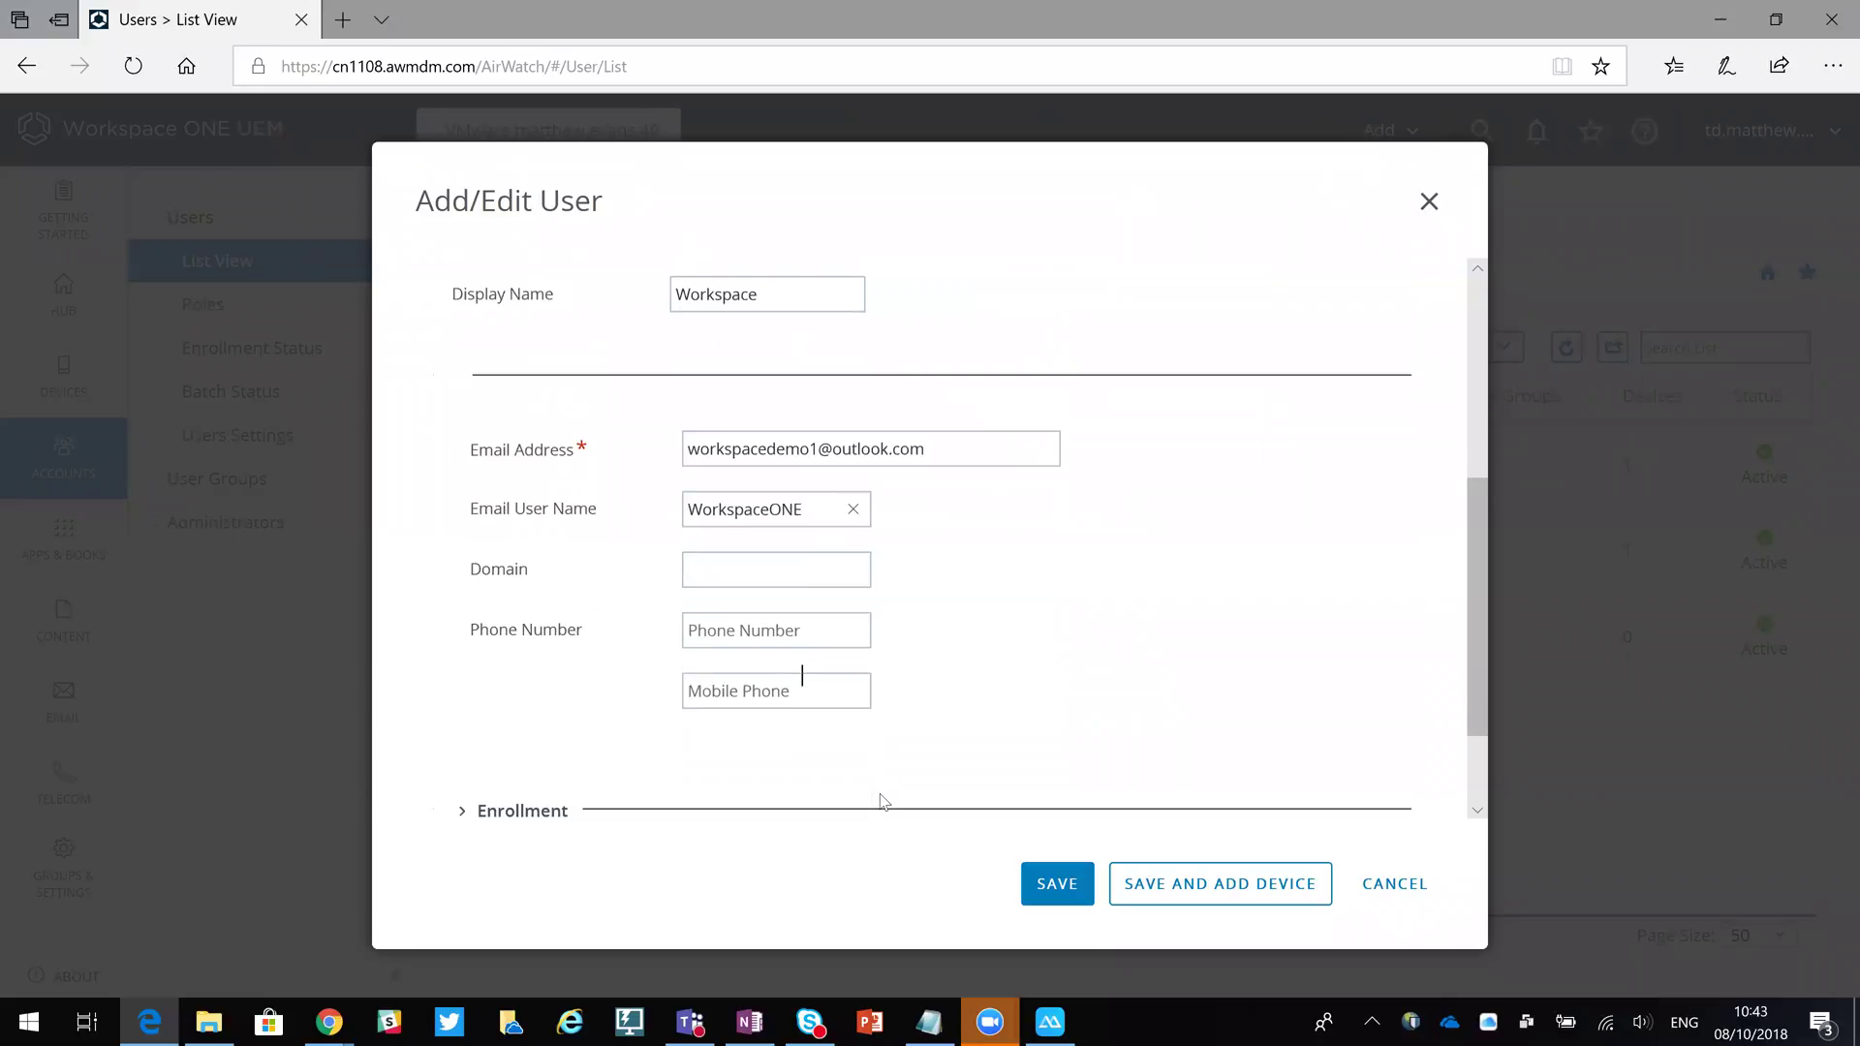
Review the user's enrollment and notification settings and preview the activation email.
{"action": "left_click", "coordinate": [503, 660]}
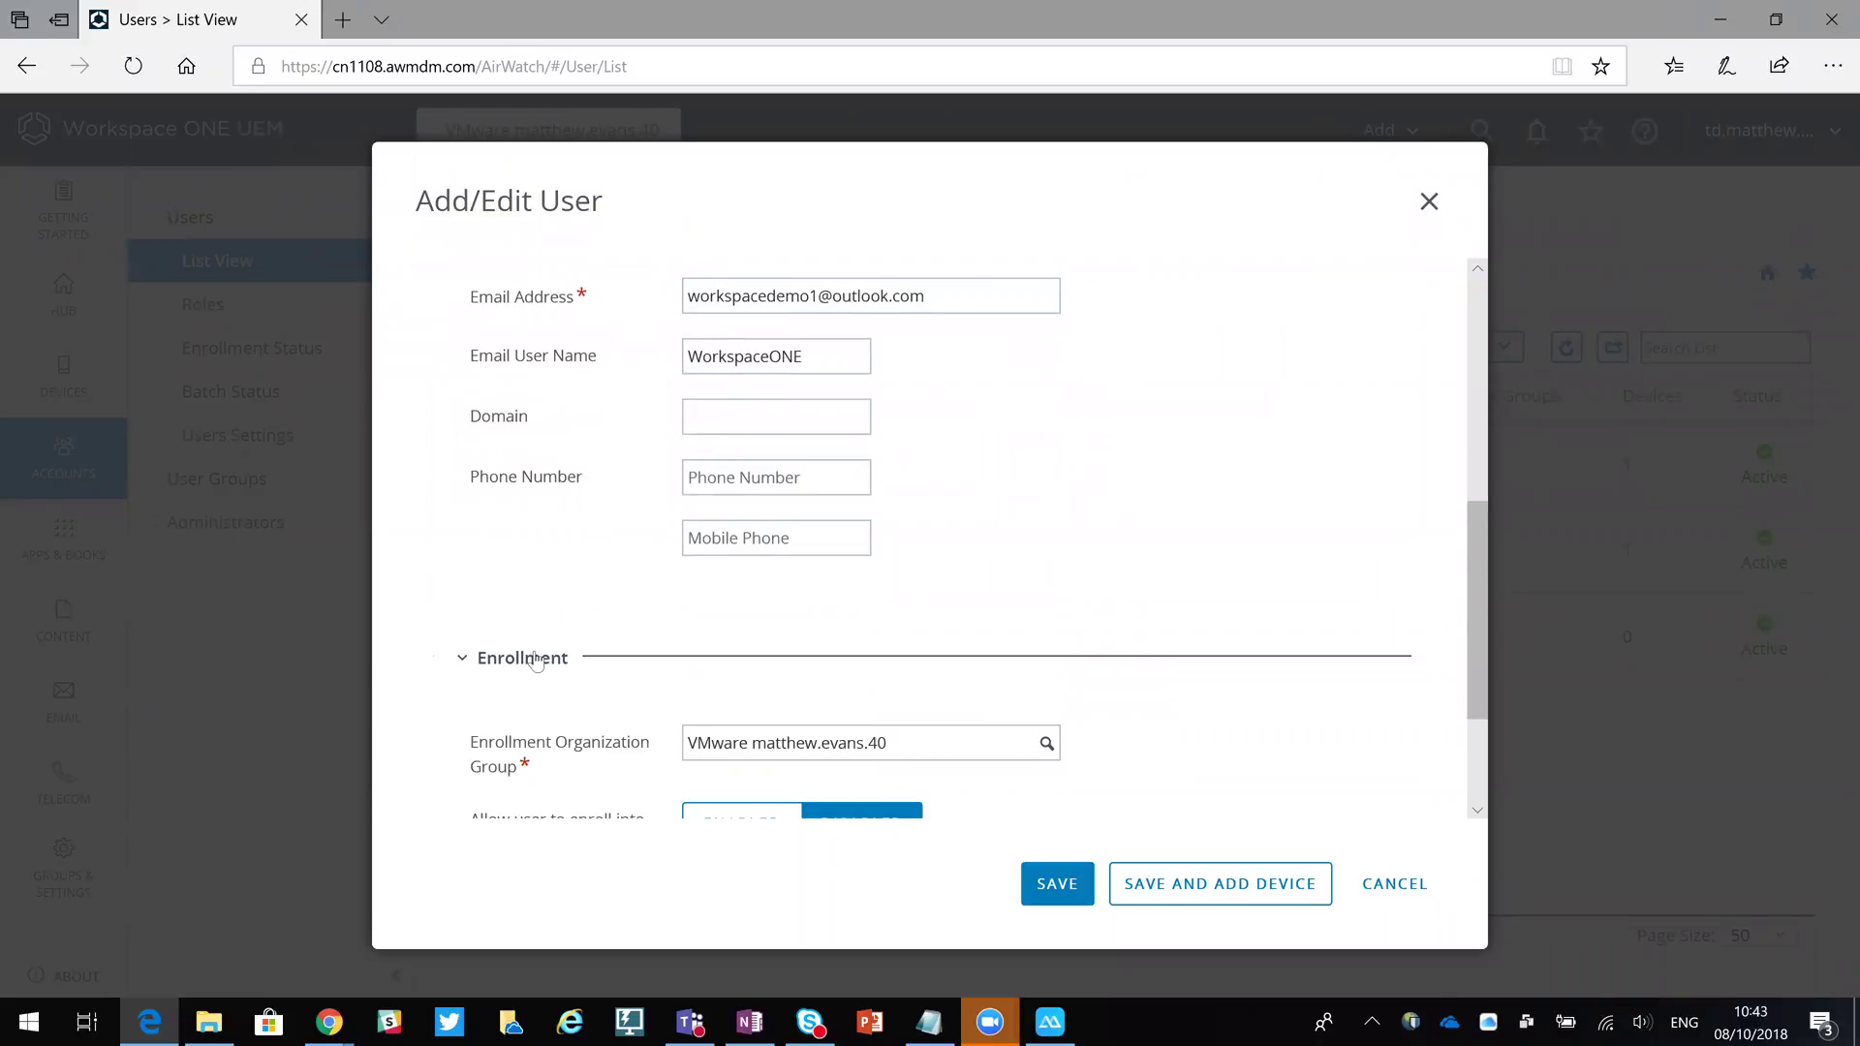
{"action": "scroll", "coordinate": [539, 656], "scroll_direction": "down", "scroll_amount": 3}
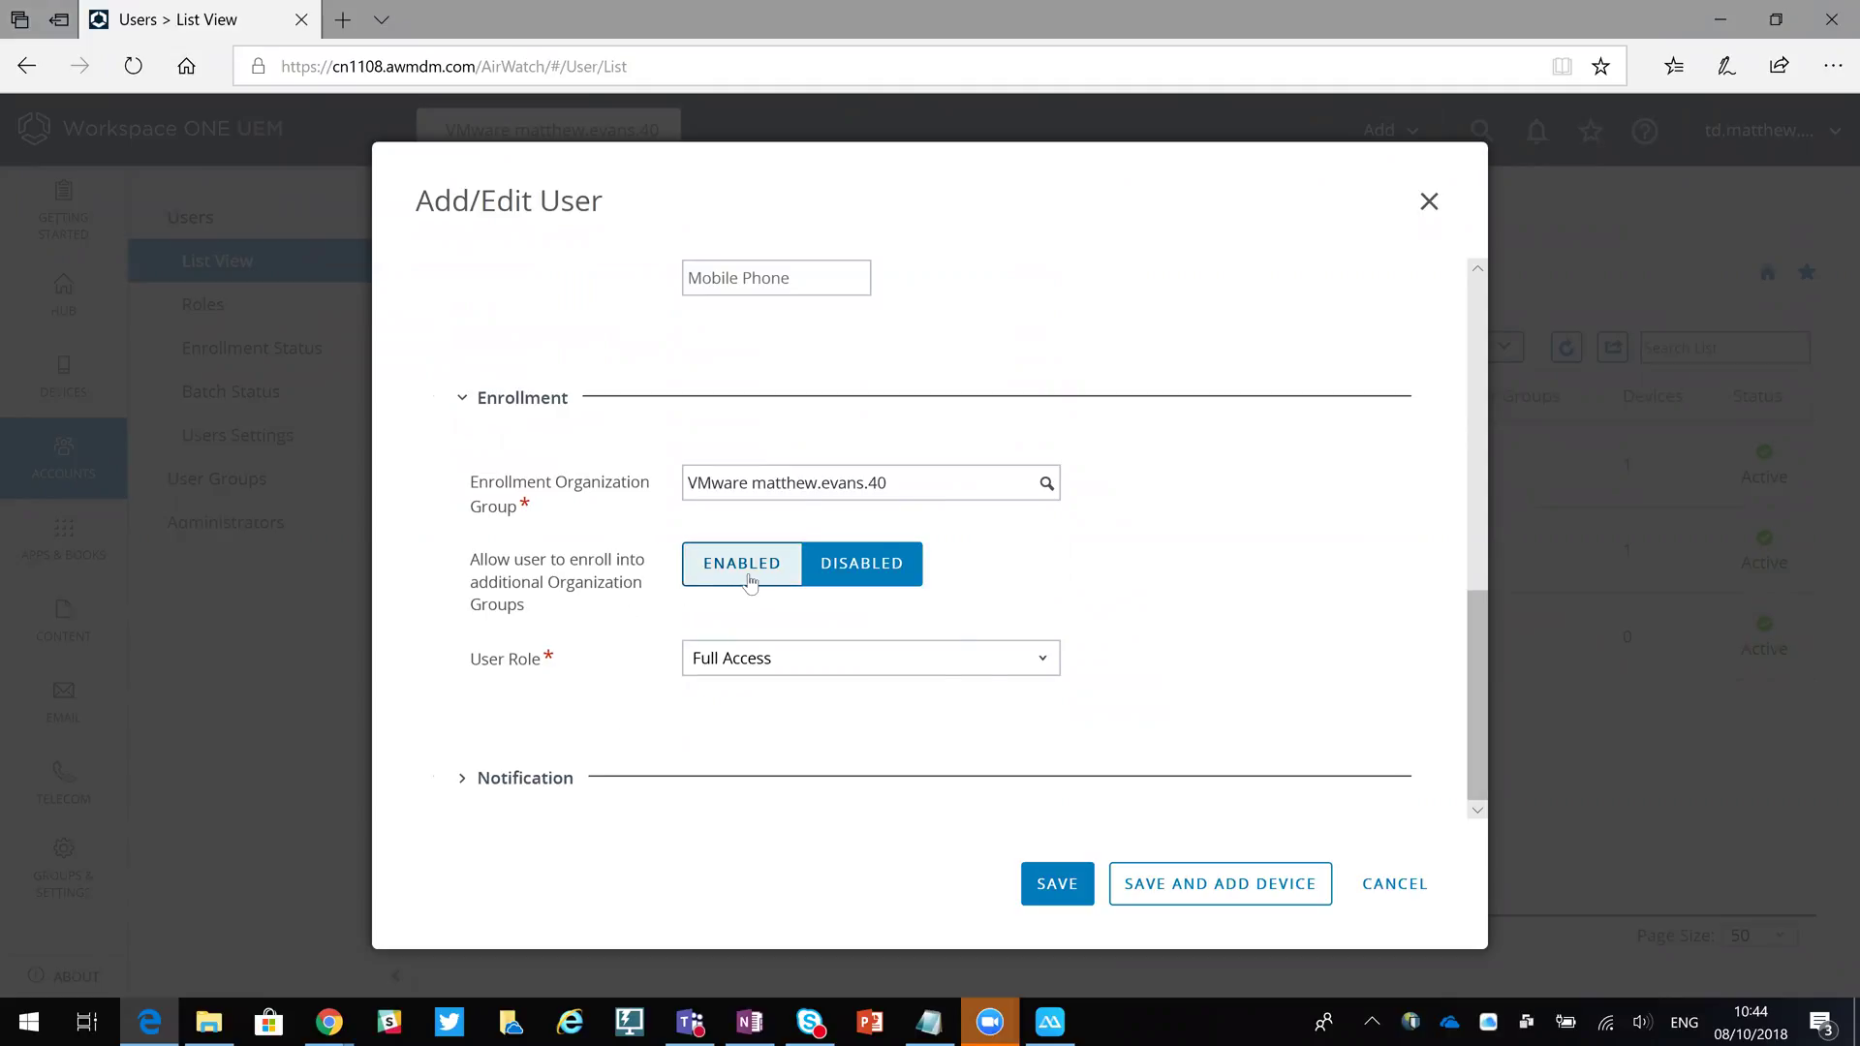
{"action": "left_click", "coordinate": [539, 779]}
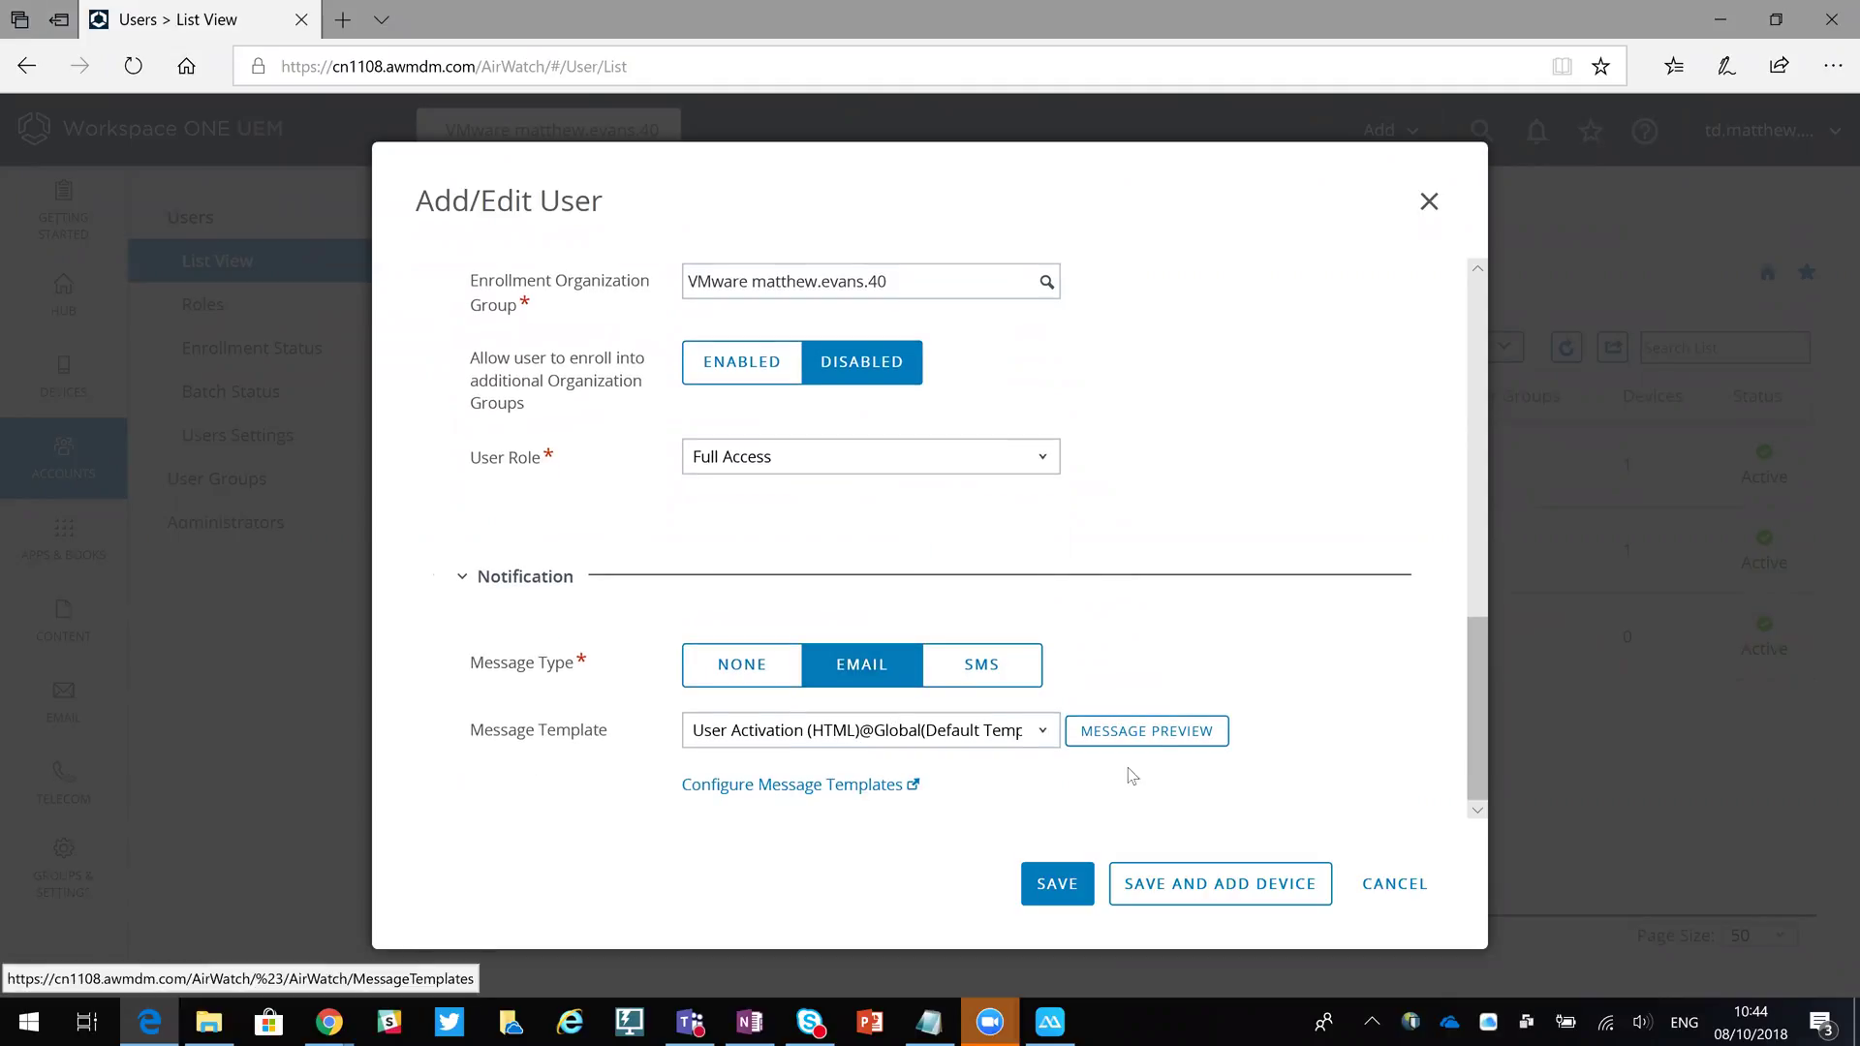
{"action": "left_click", "coordinate": [1161, 733]}
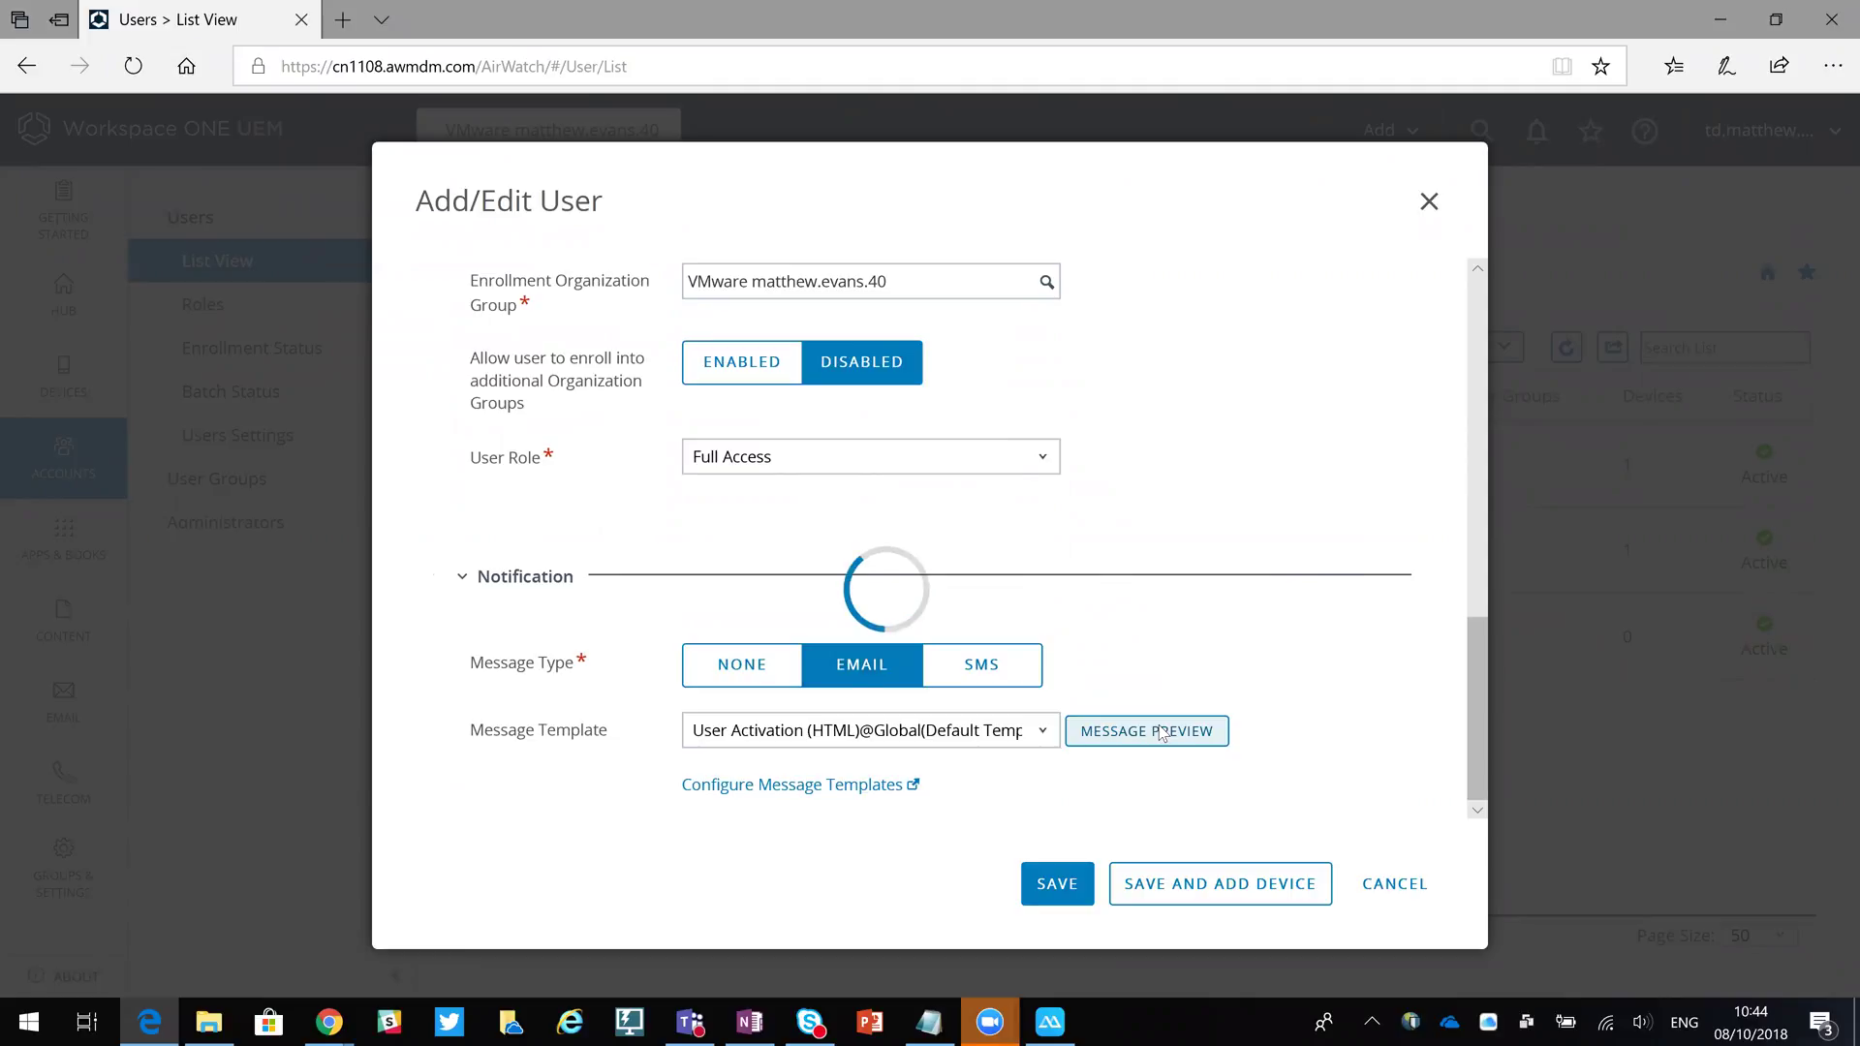
{"action": "scroll", "coordinate": [1158, 560], "scroll_direction": "down", "scroll_amount": 5}
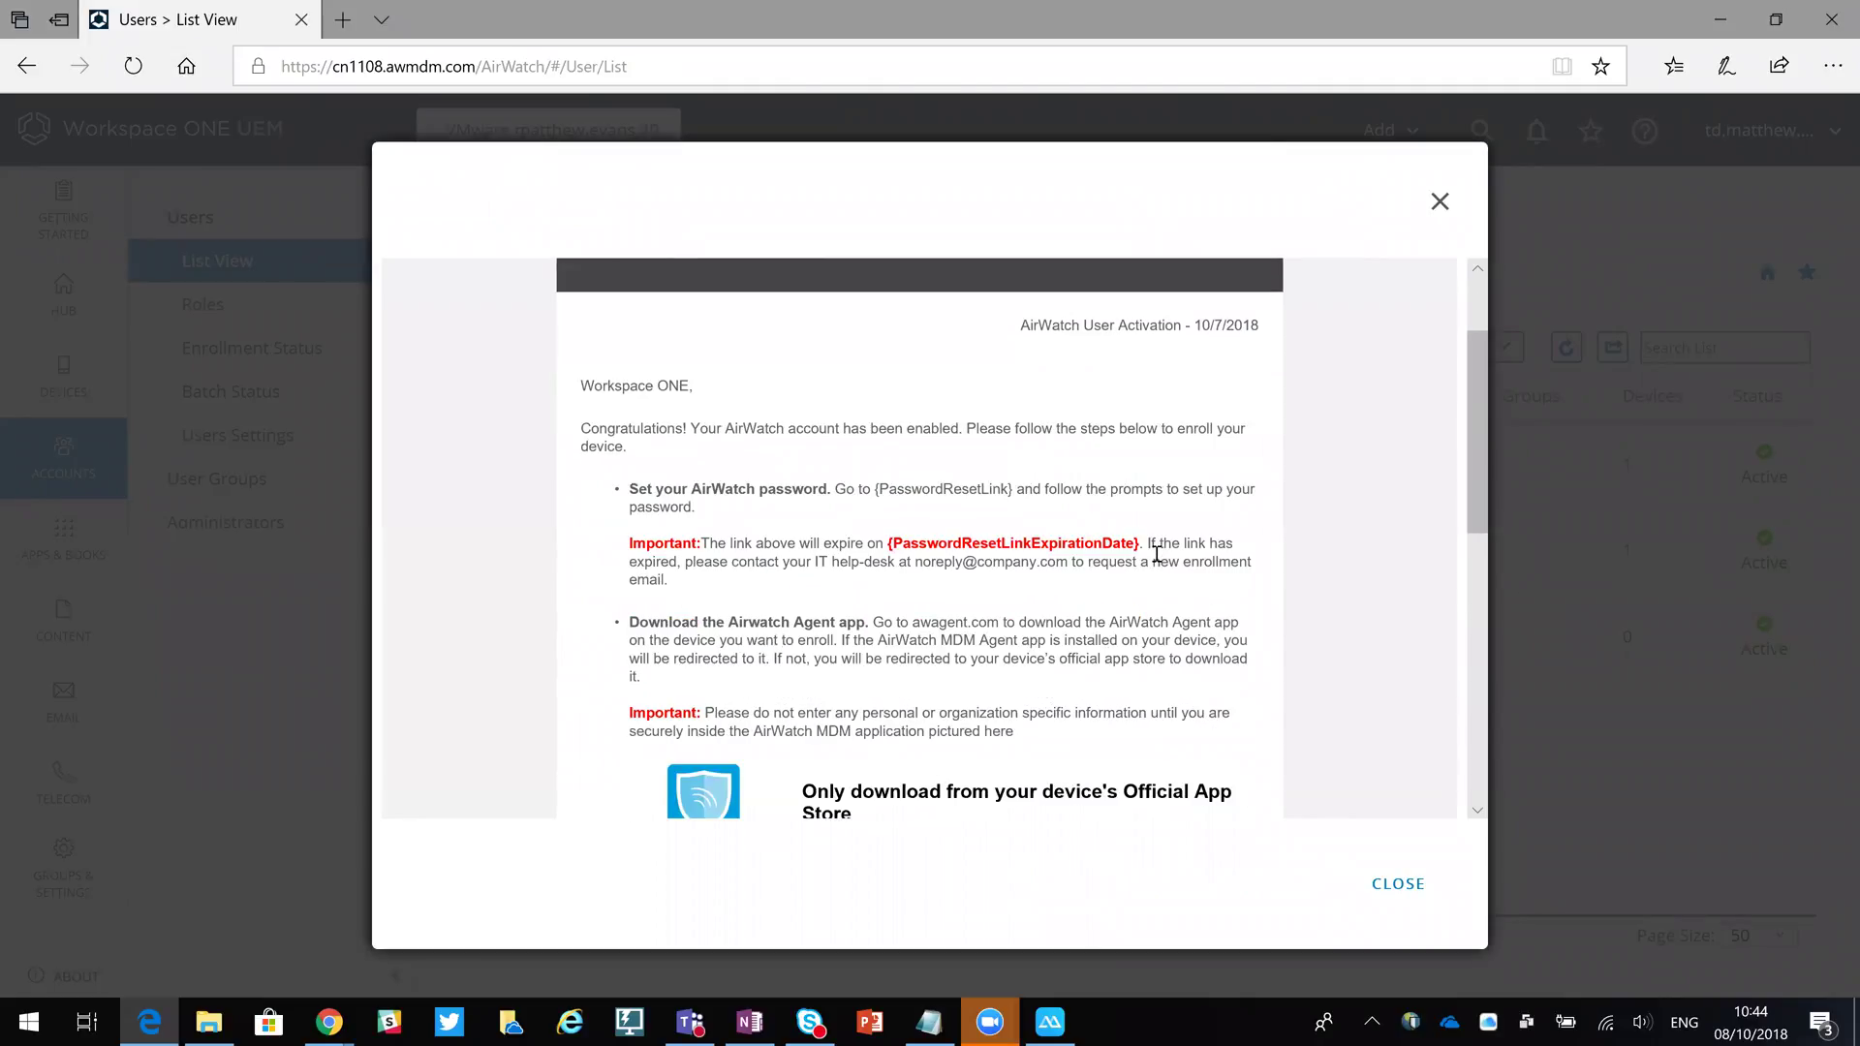
{"action": "scroll", "coordinate": [1157, 553], "scroll_direction": "down", "scroll_amount": 8}
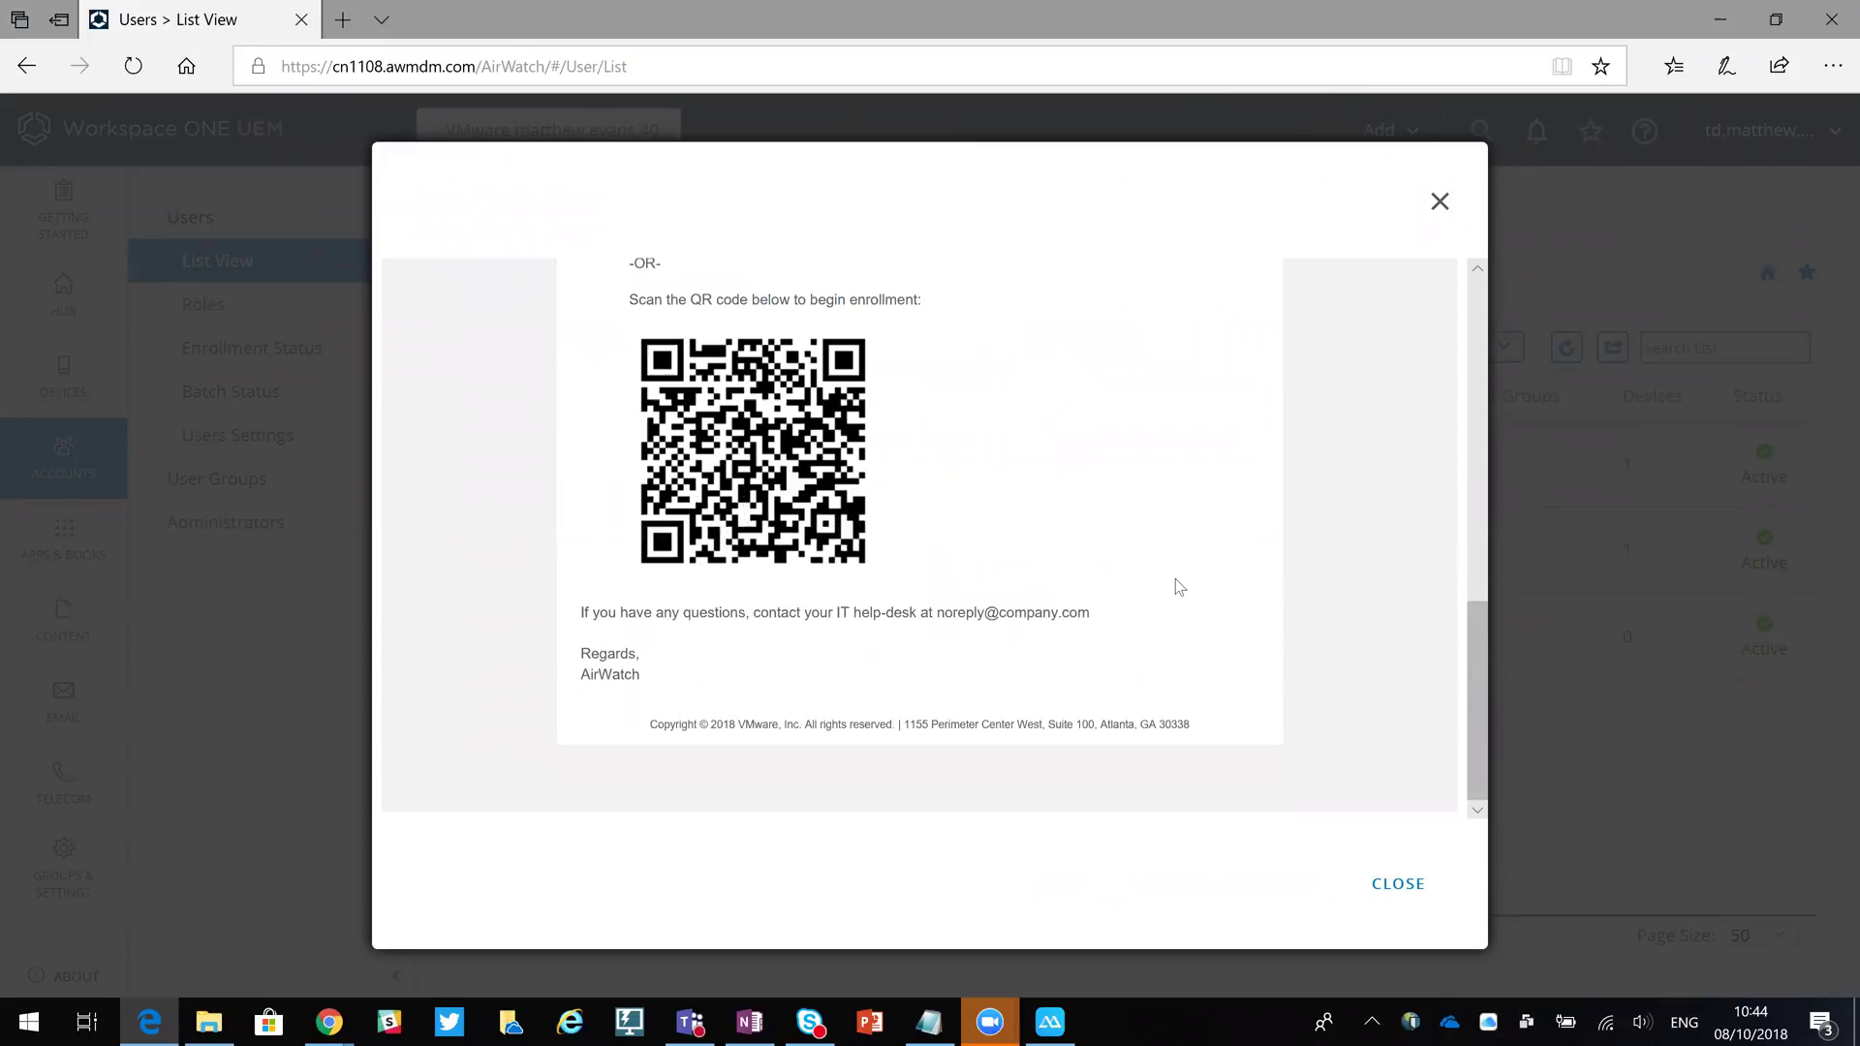
{"action": "scroll", "coordinate": [1167, 593], "scroll_direction": "up", "scroll_amount": 6}
{"action": "scroll", "coordinate": [1071, 532], "scroll_direction": "up", "scroll_amount": 4}
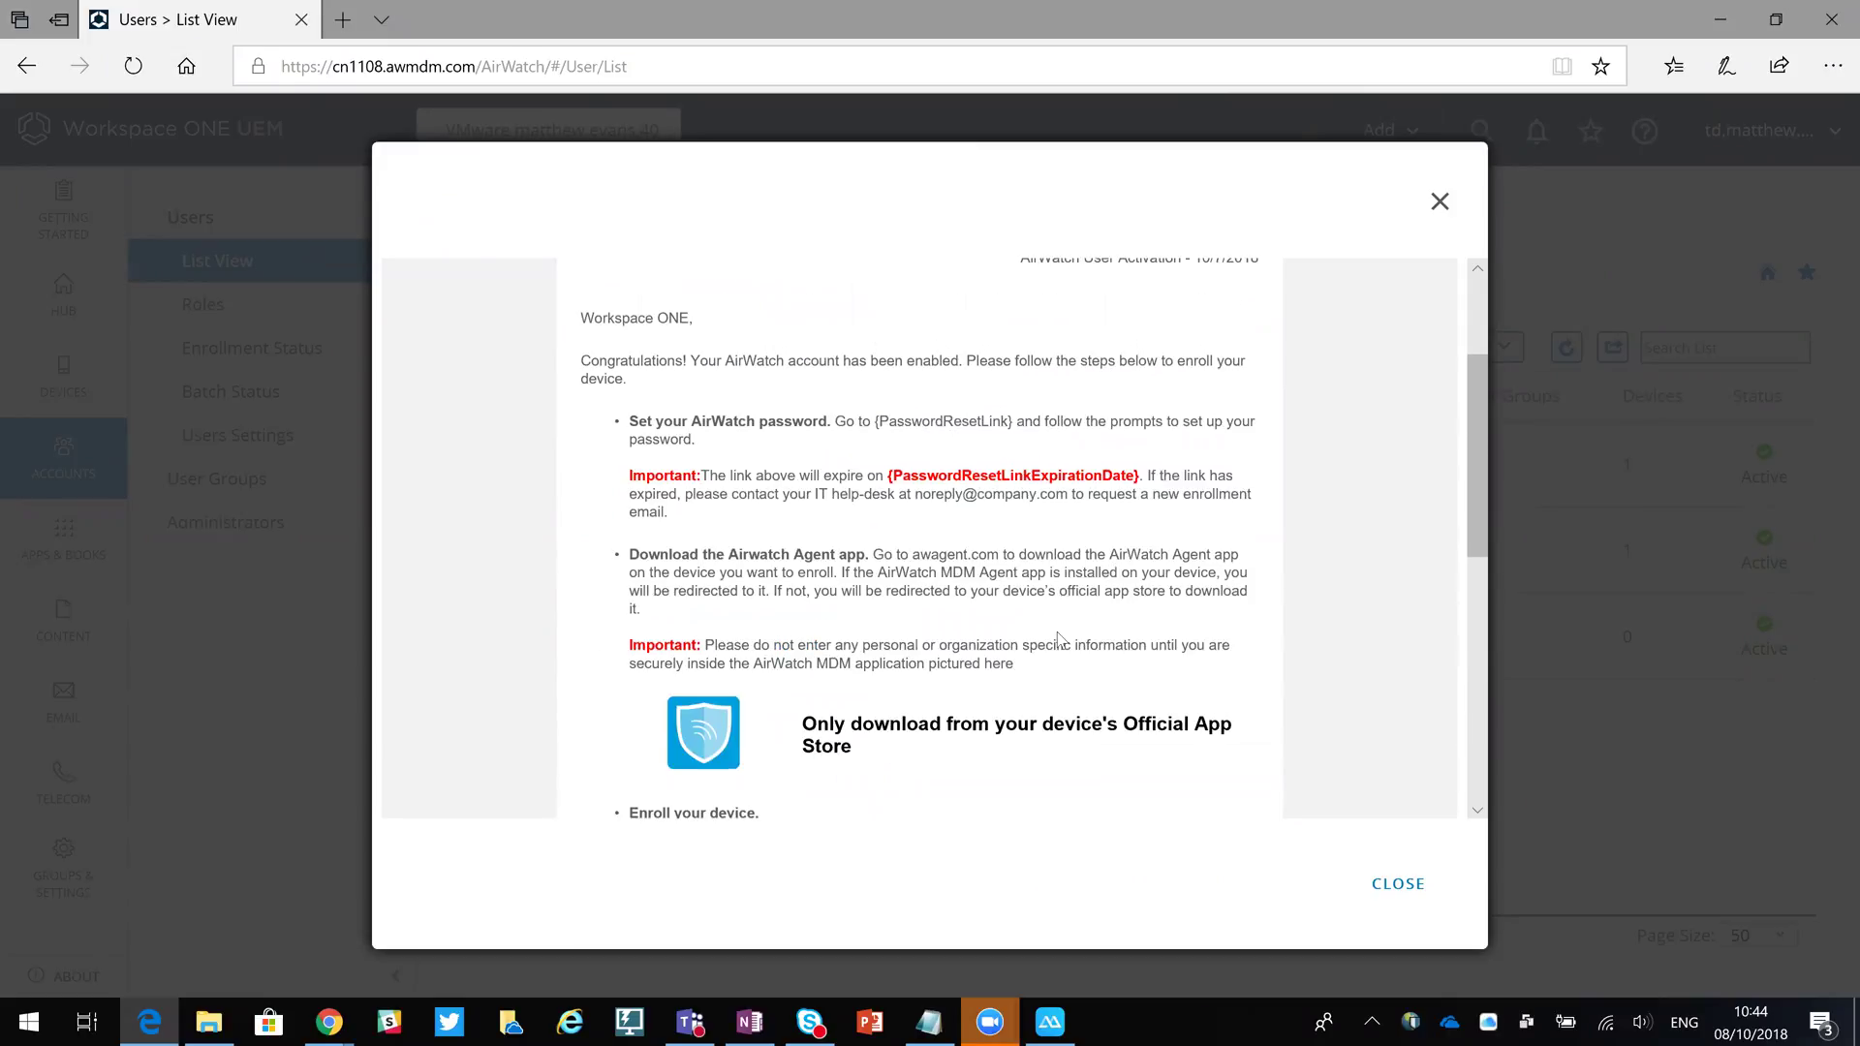
{"action": "scroll", "coordinate": [1061, 640], "scroll_direction": "up", "scroll_amount": 3}
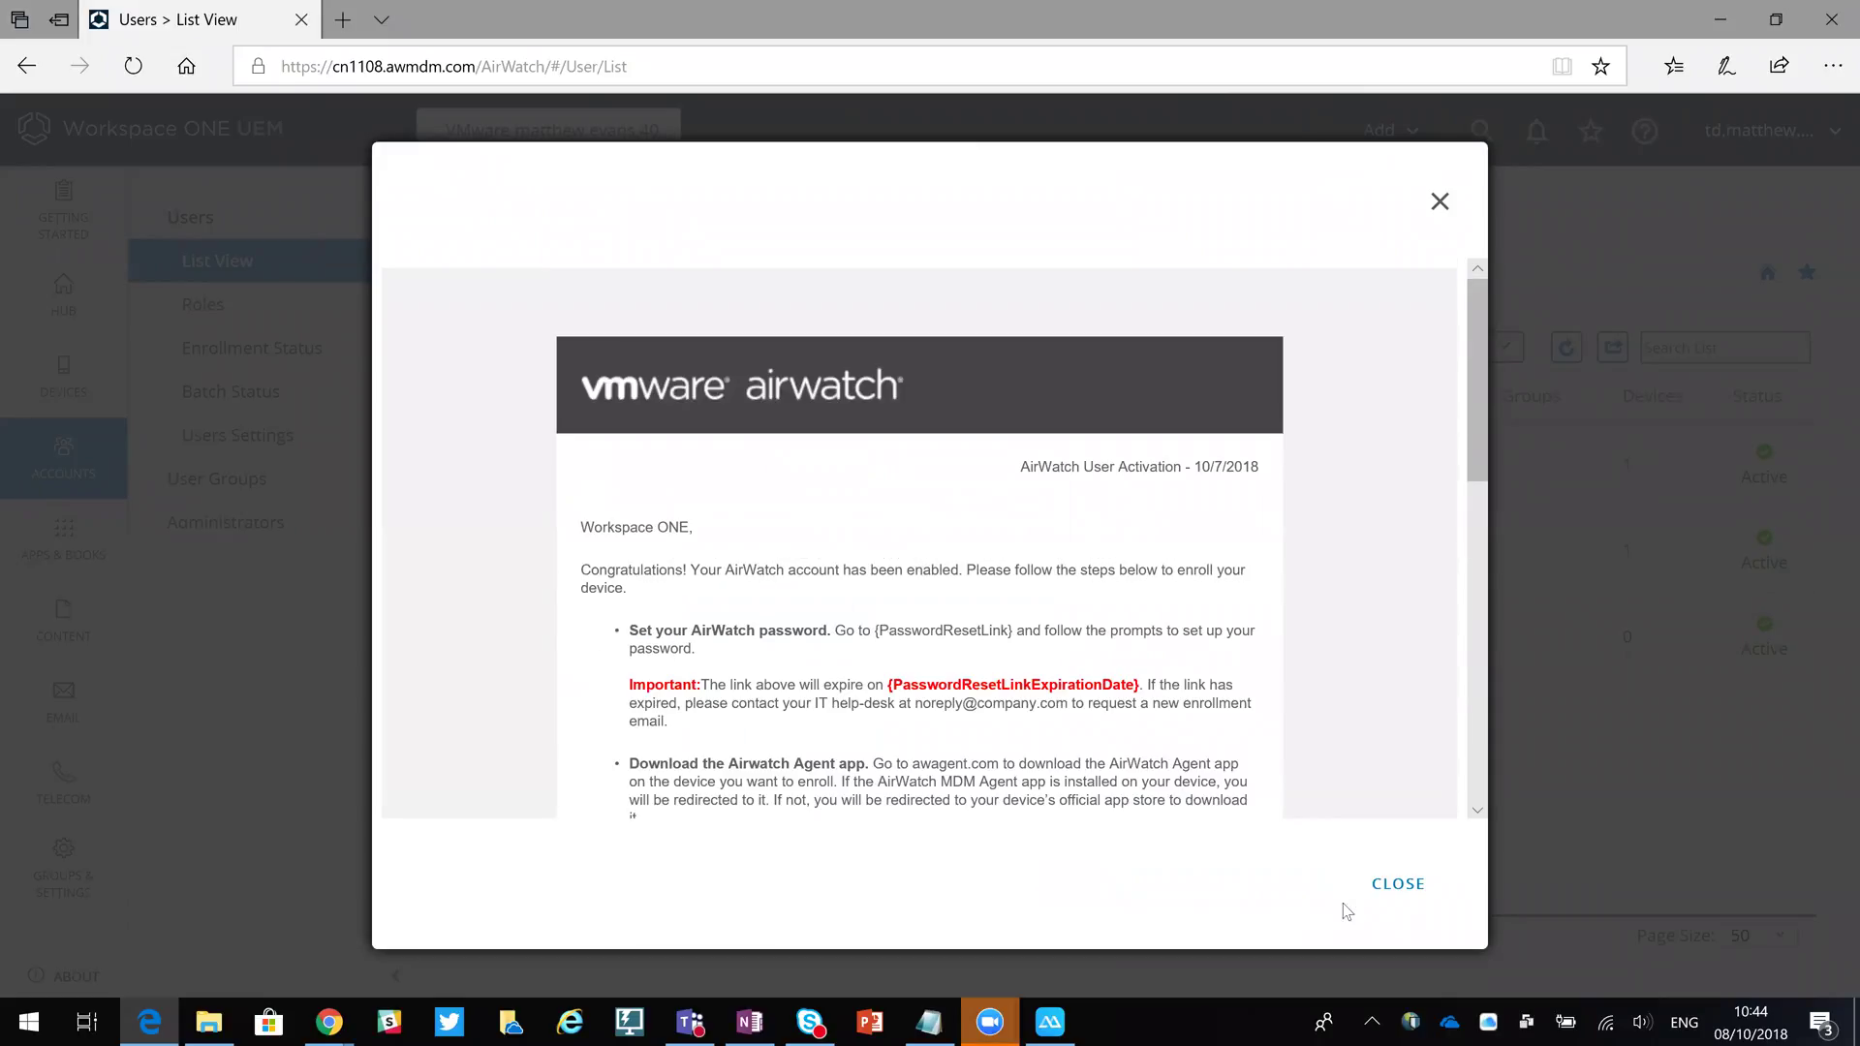
{"action": "left_click", "coordinate": [1390, 881]}
Save the new user, then switch to the Outlook inbox.
{"action": "left_click", "coordinate": [1061, 885]}
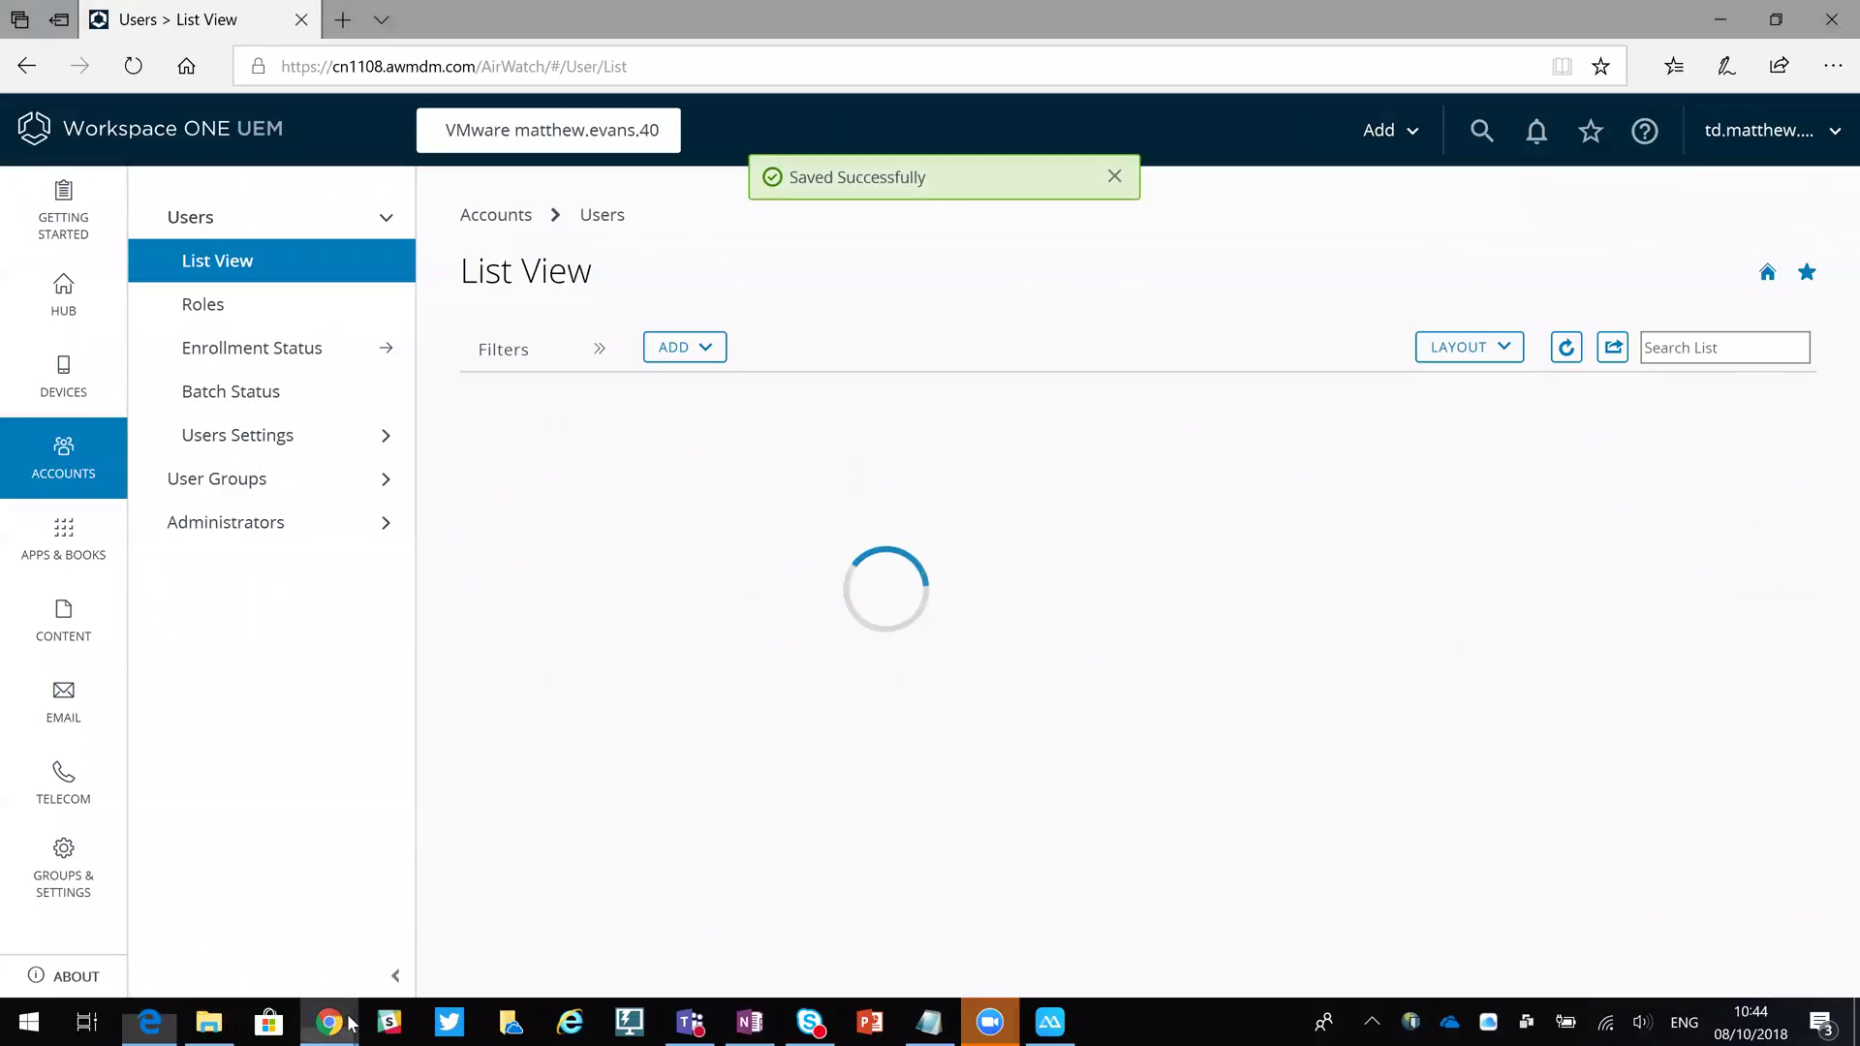
{"action": "mouse_move", "coordinate": [349, 1023]}
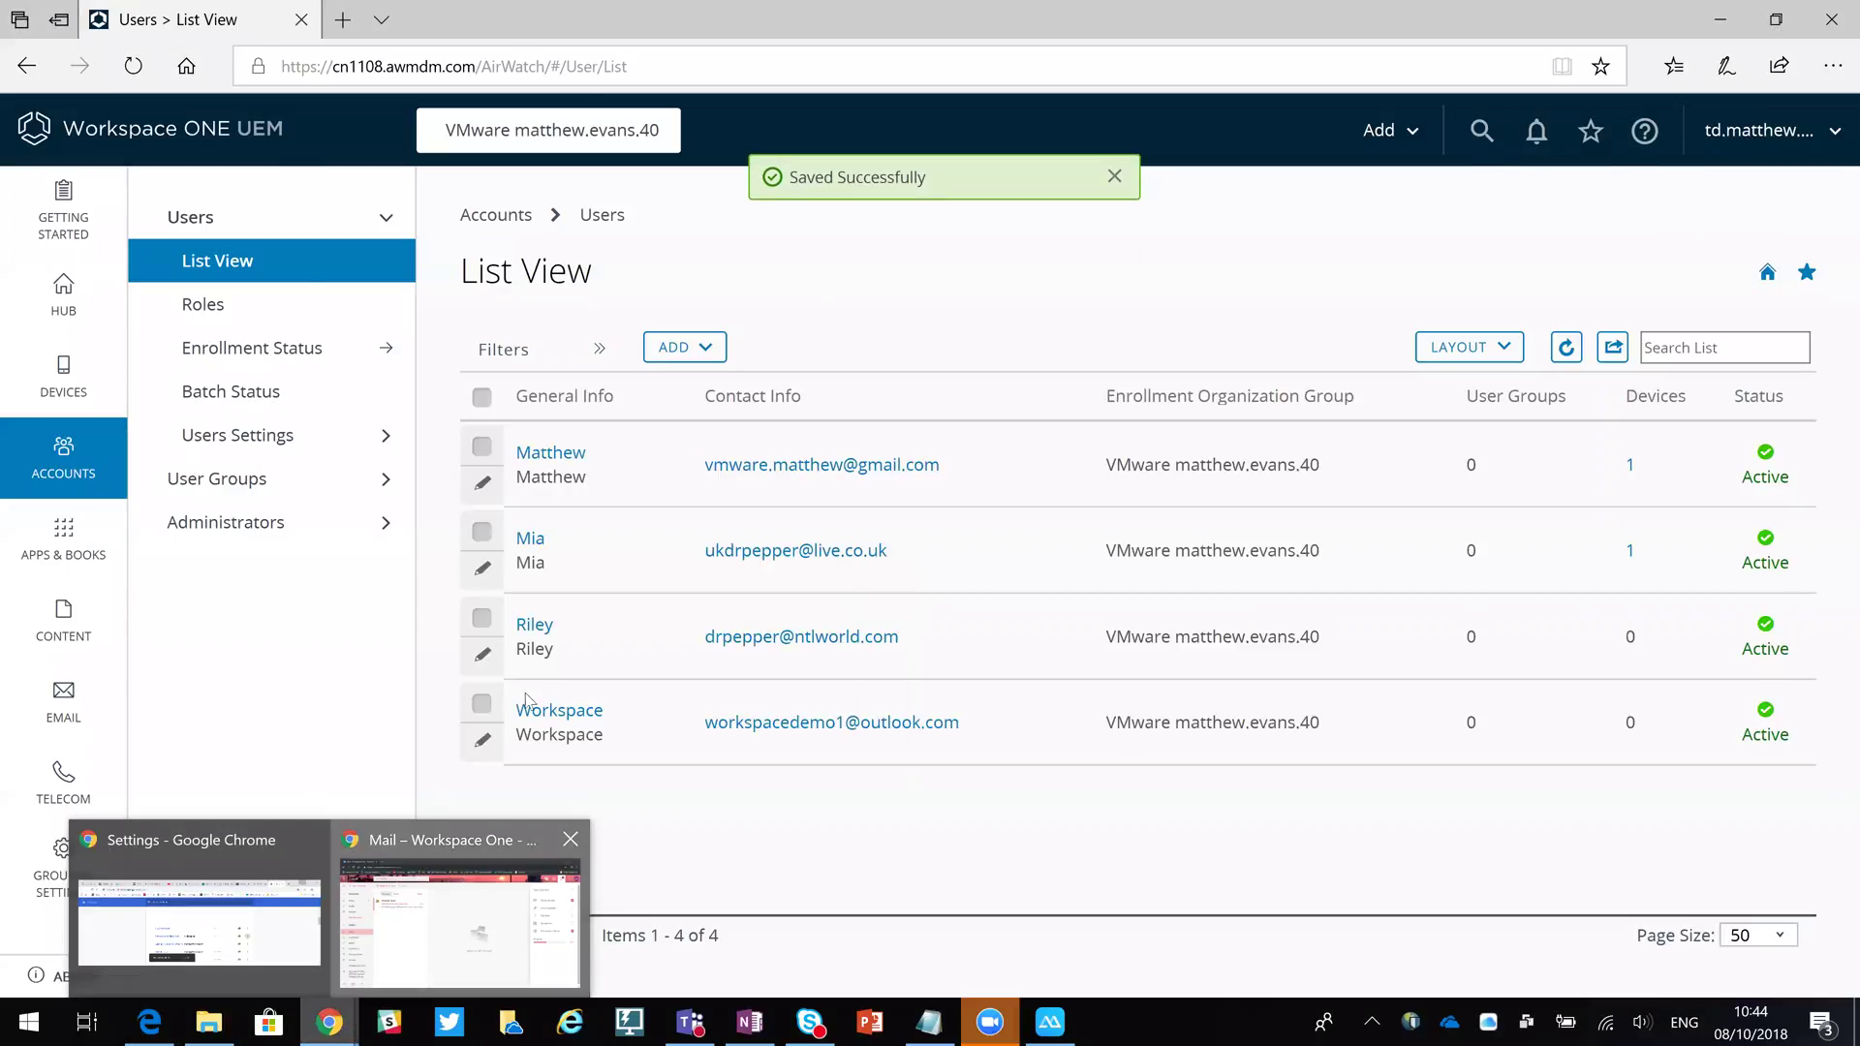
{"action": "left_click", "coordinate": [432, 926]}
Open the AirWatch User Activation email down to its QR code, then show the mirrored phone.
{"action": "left_click", "coordinate": [525, 632]}
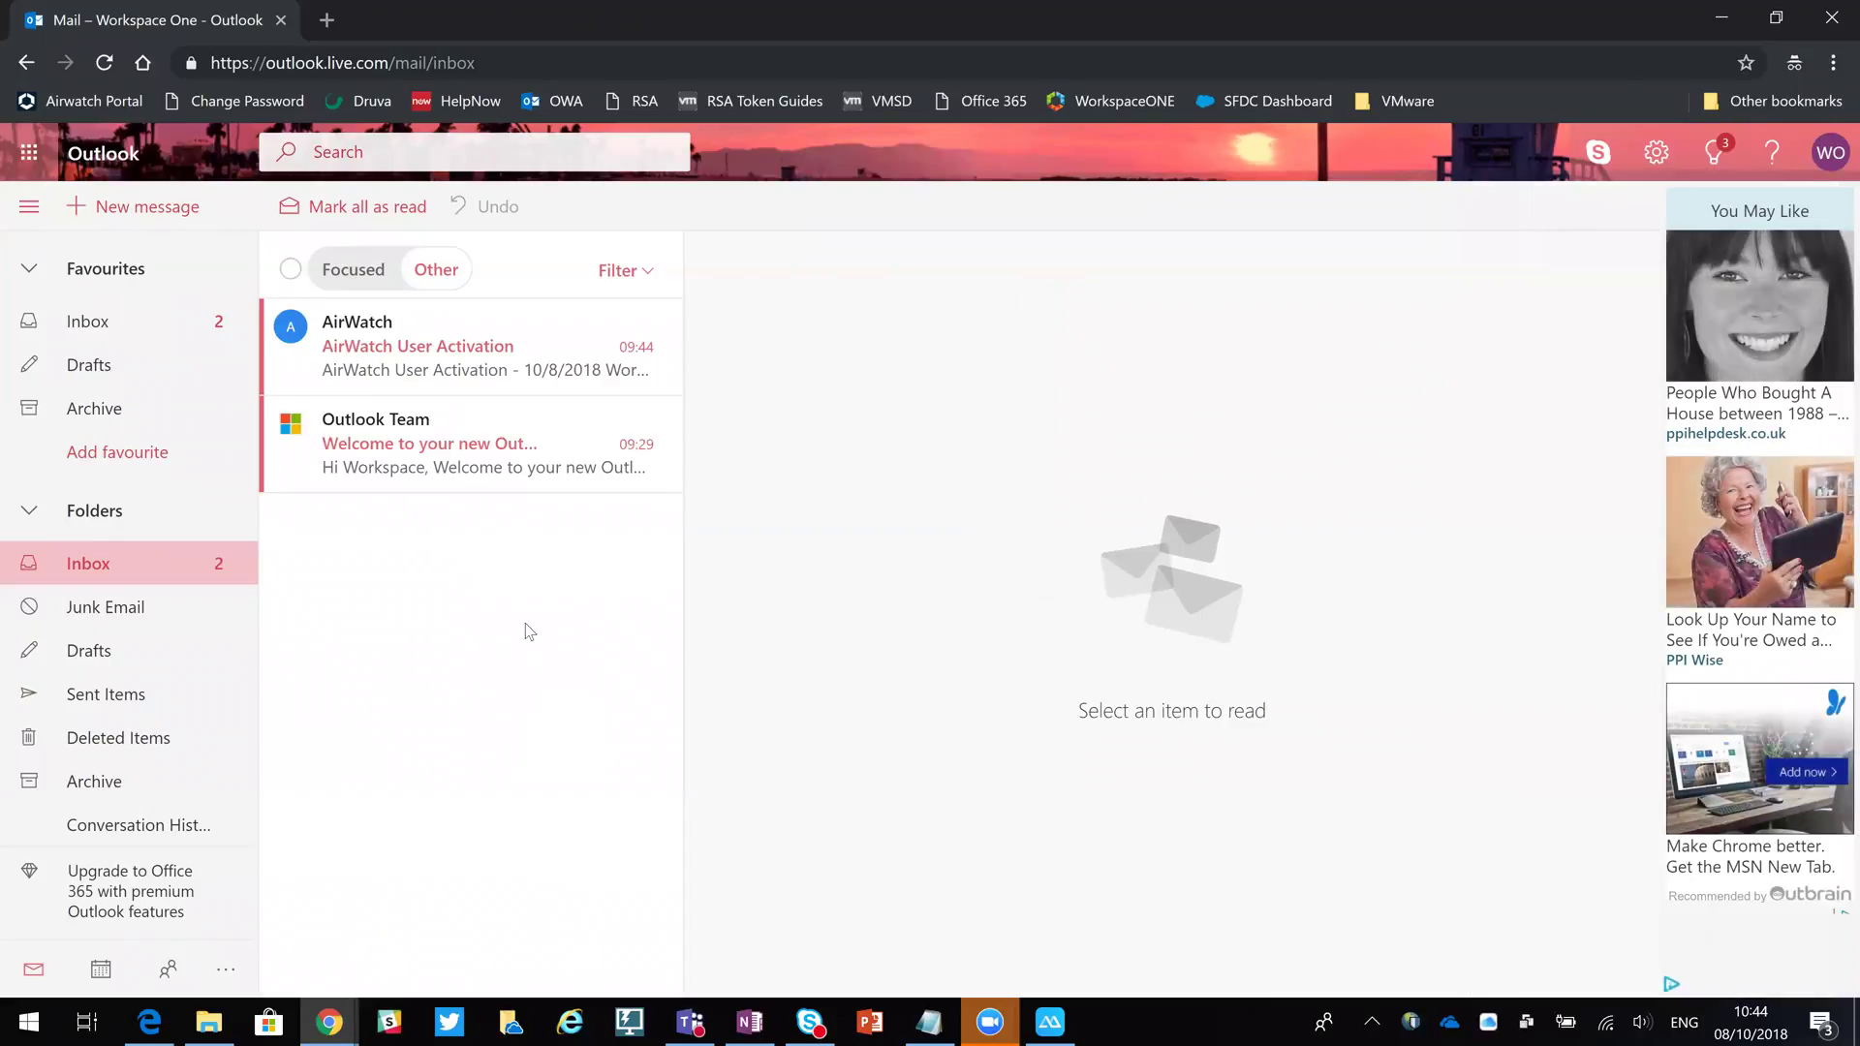
{"action": "left_click", "coordinate": [468, 336]}
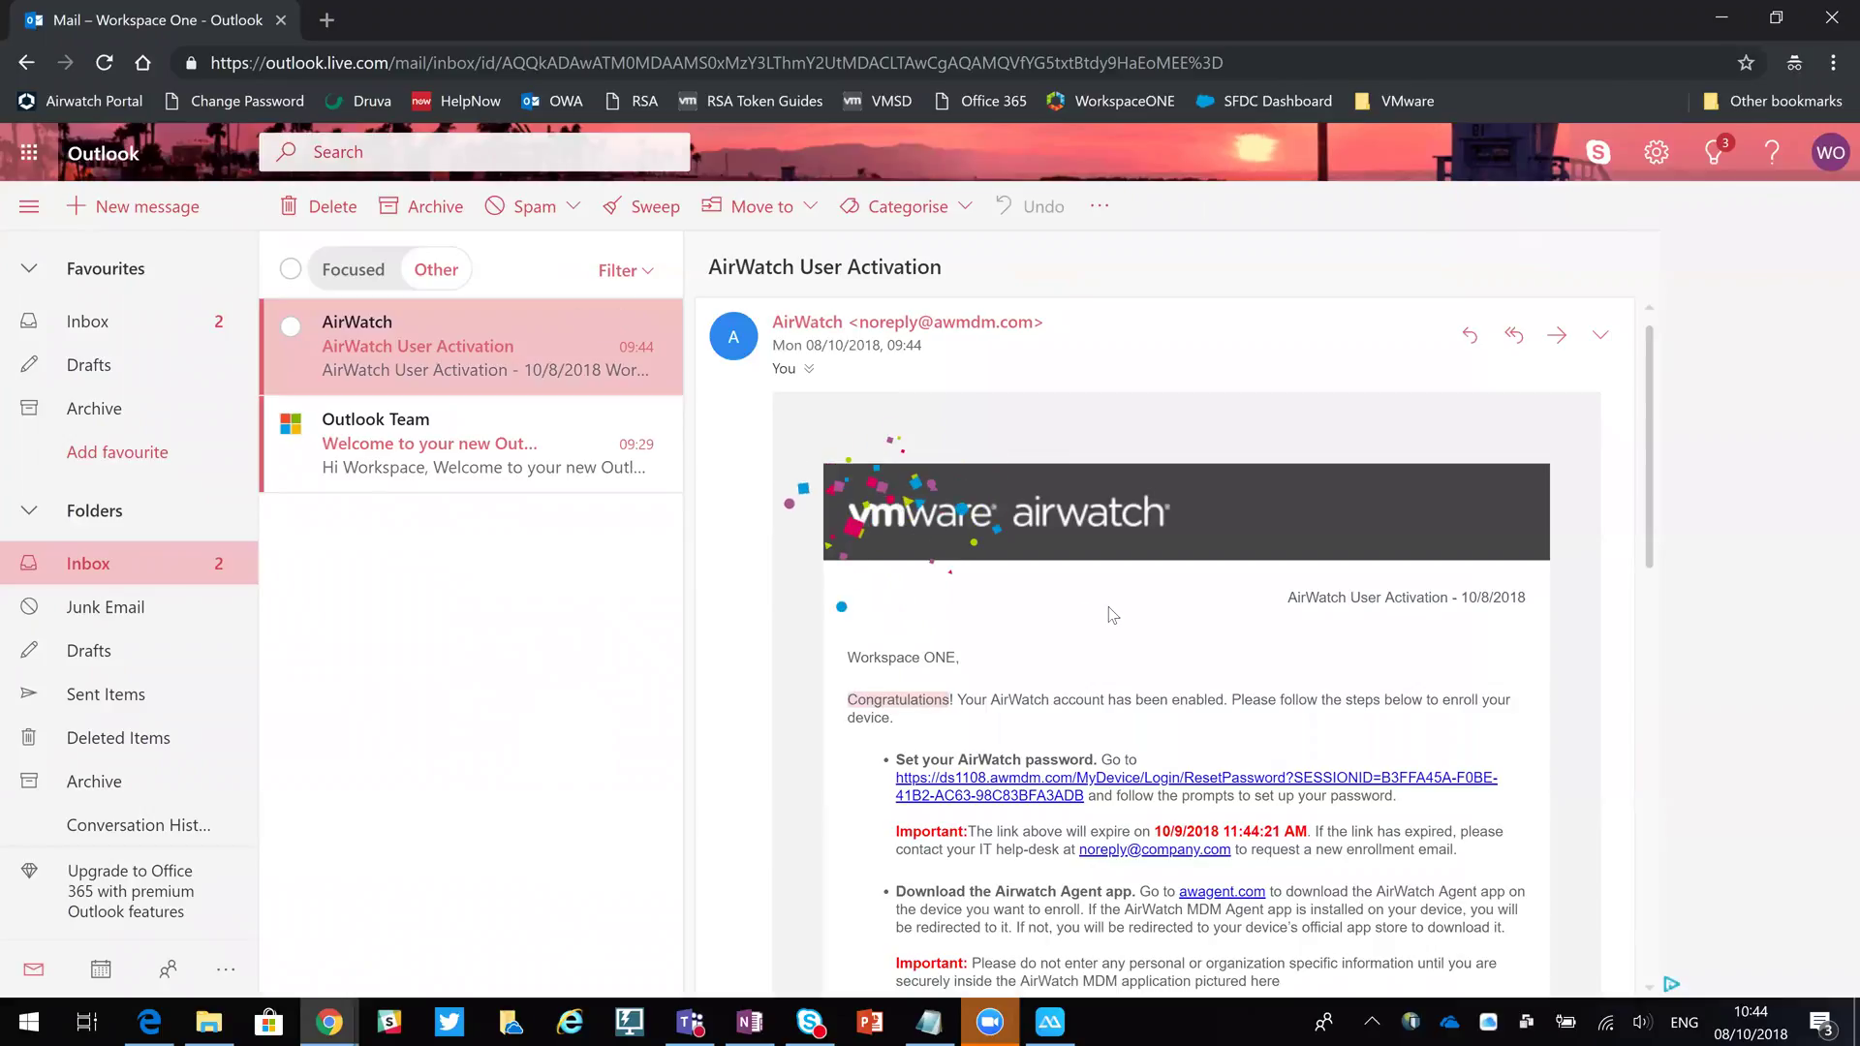
{"action": "scroll", "coordinate": [1108, 606], "scroll_direction": "down", "scroll_amount": 4}
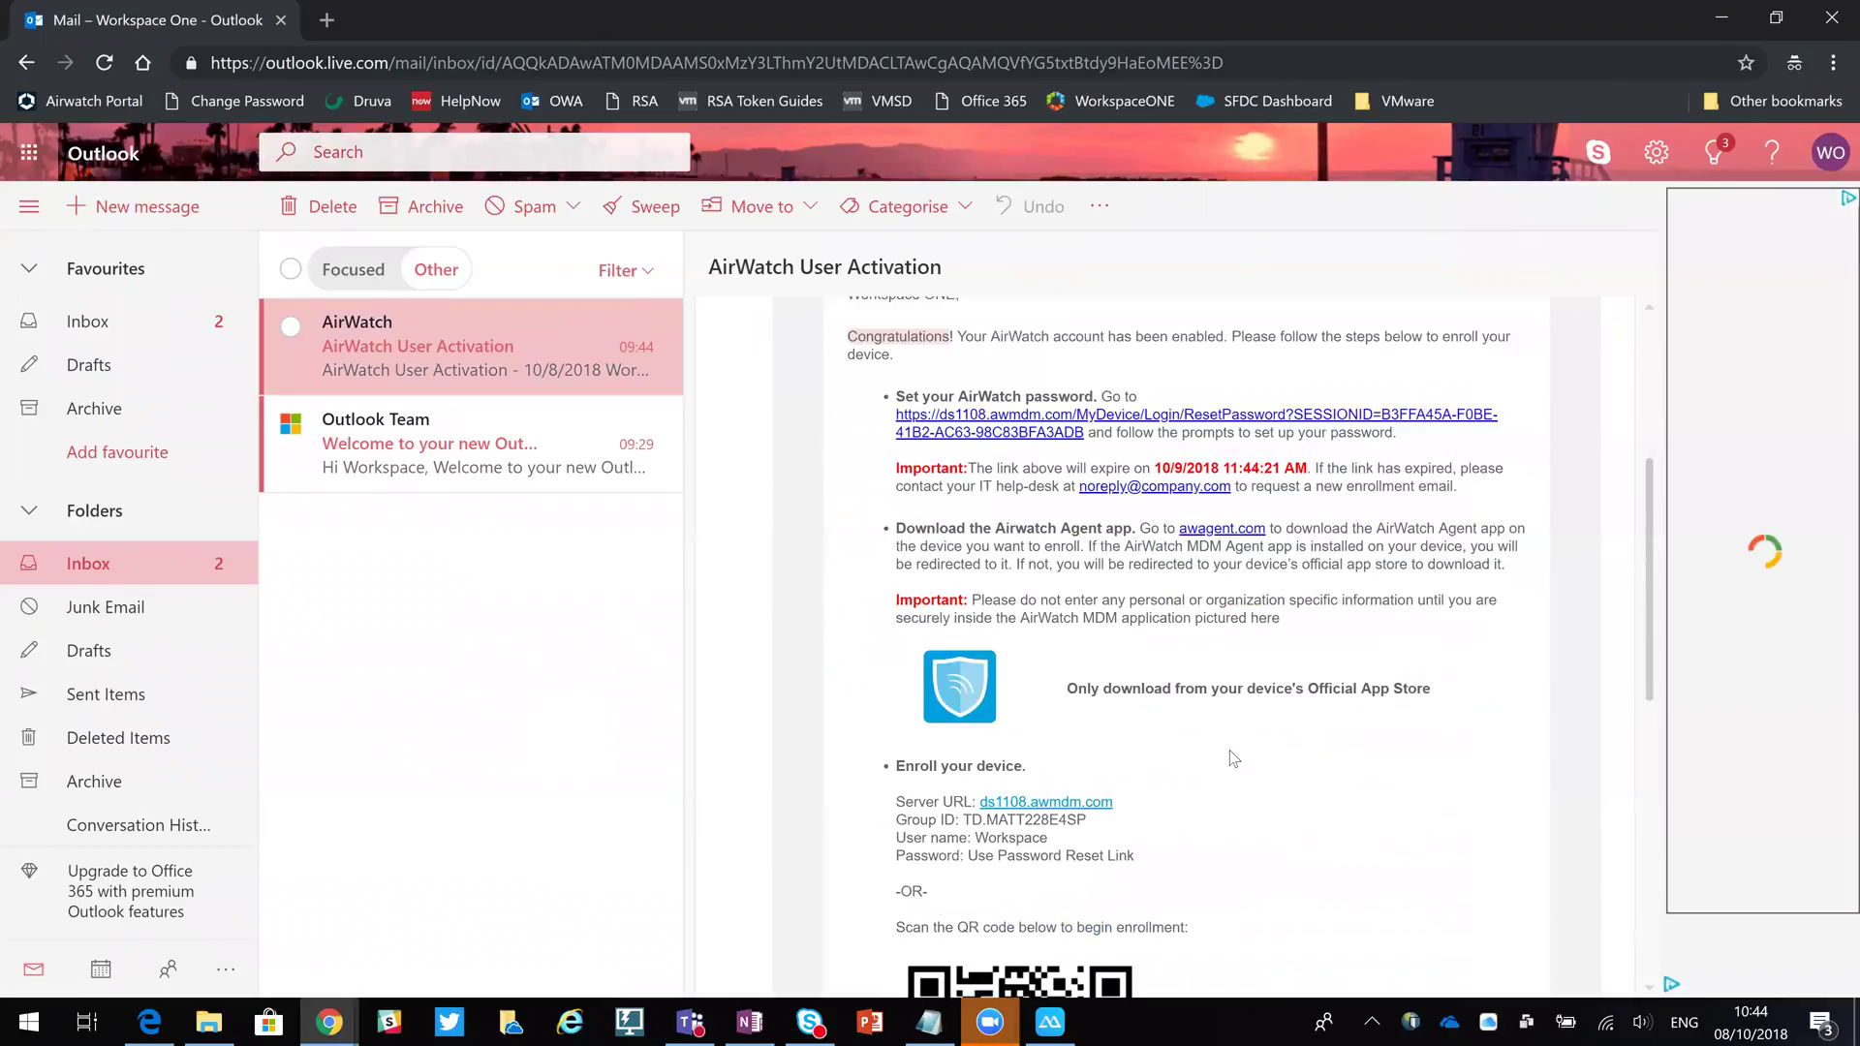
{"action": "scroll", "coordinate": [1234, 755], "scroll_direction": "down", "scroll_amount": 5}
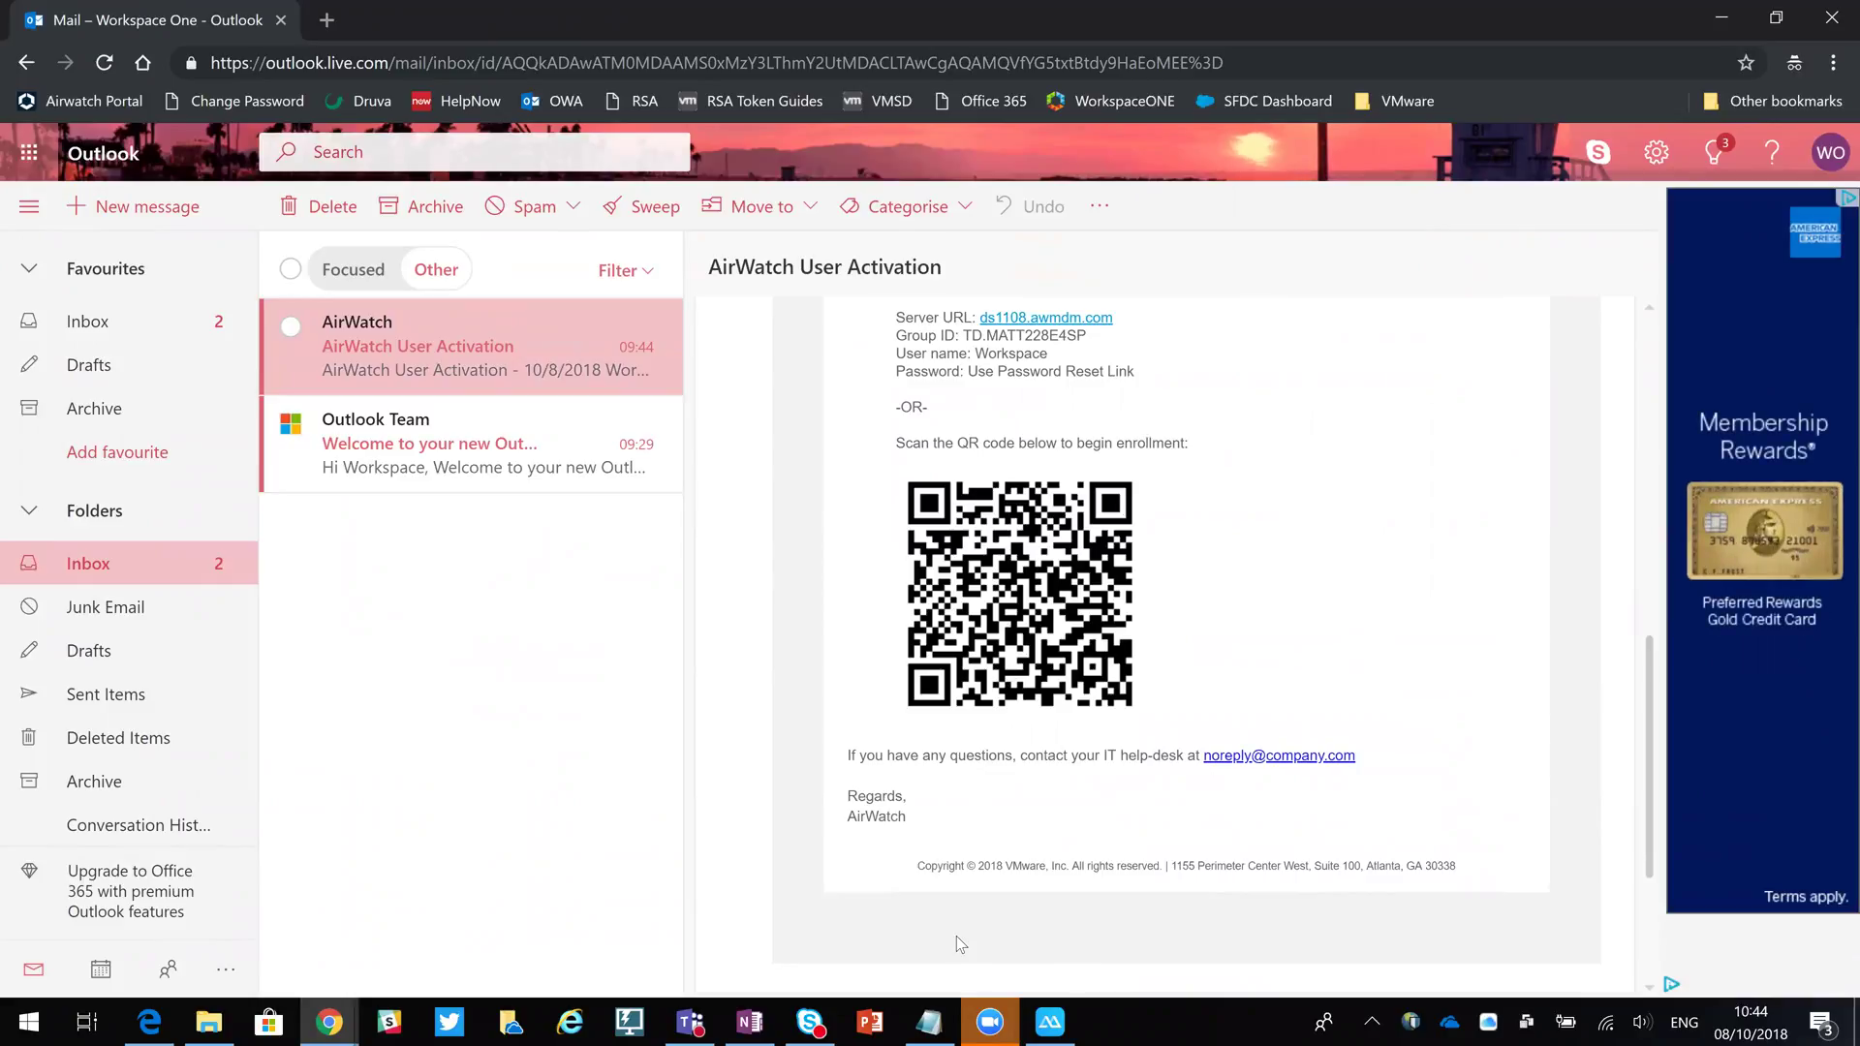
{"action": "left_click", "coordinate": [1049, 1022]}
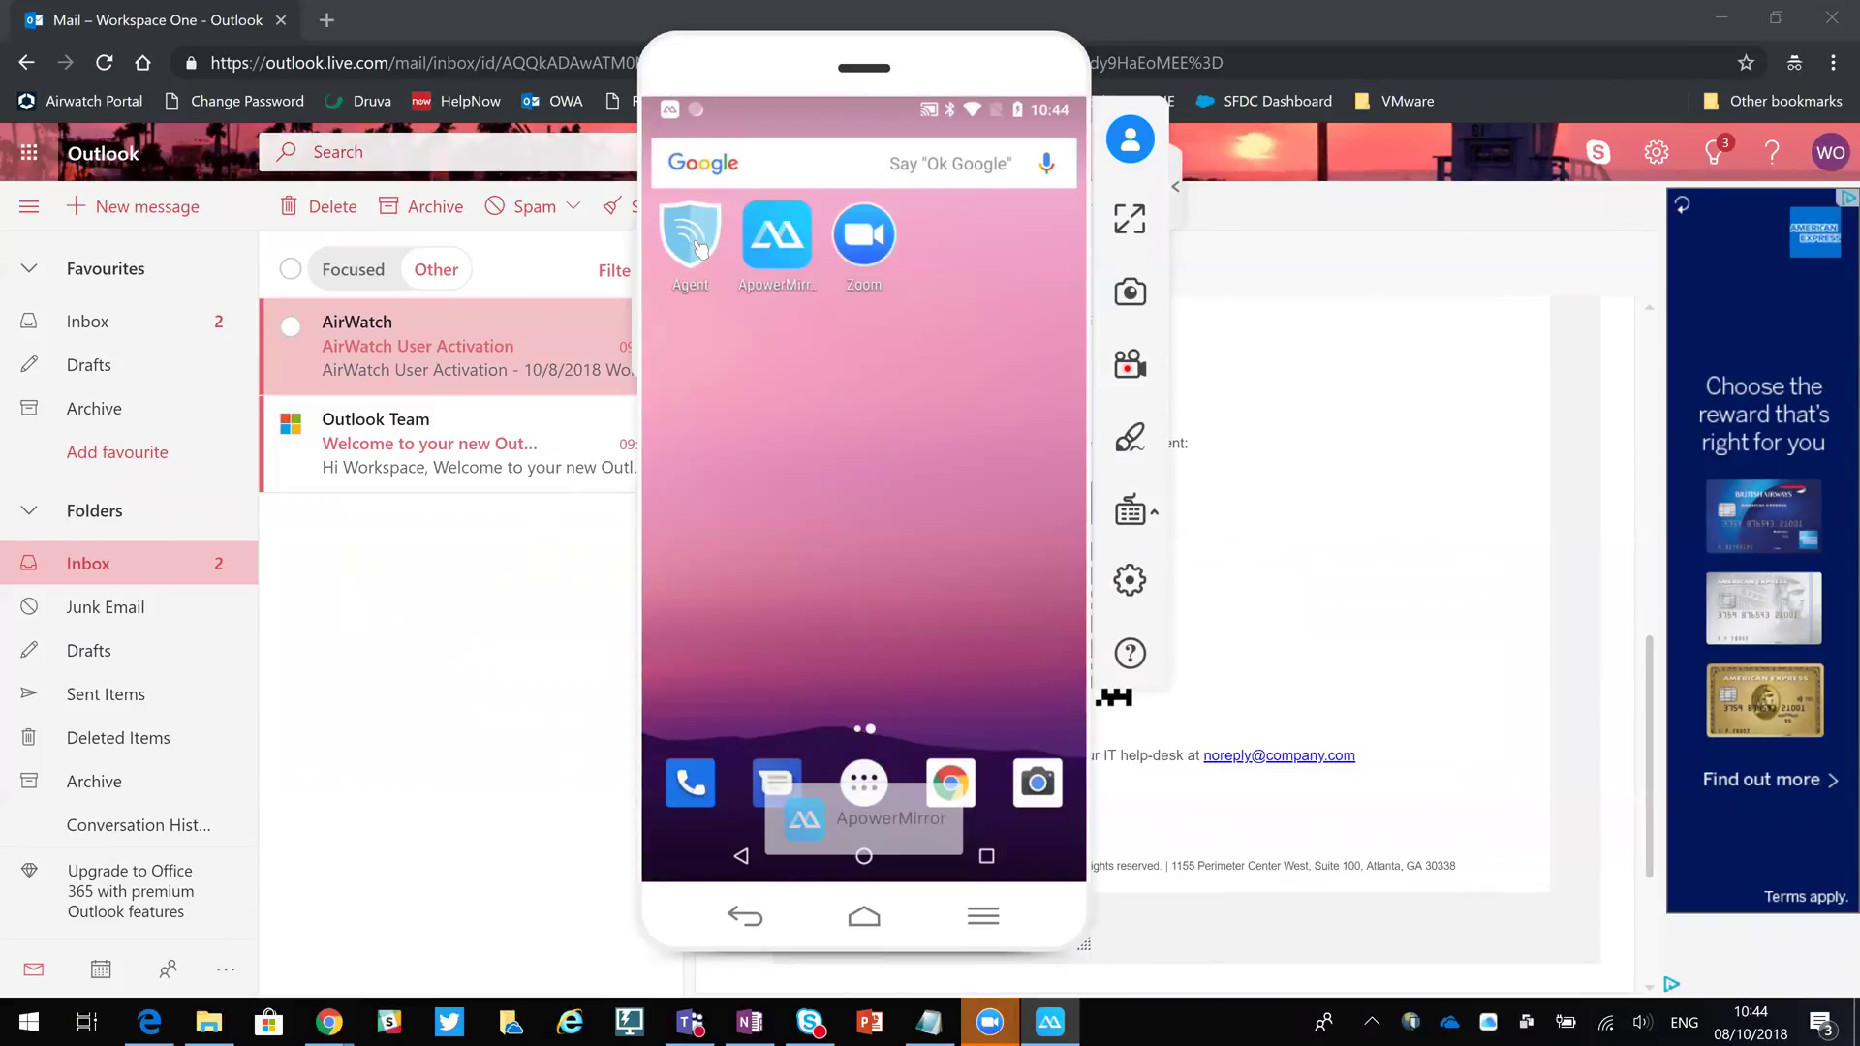
Launch AirWatch Agent, choose QR CODE enrollment, and show the email's QR code for scanning.
{"action": "left_click", "coordinate": [700, 250]}
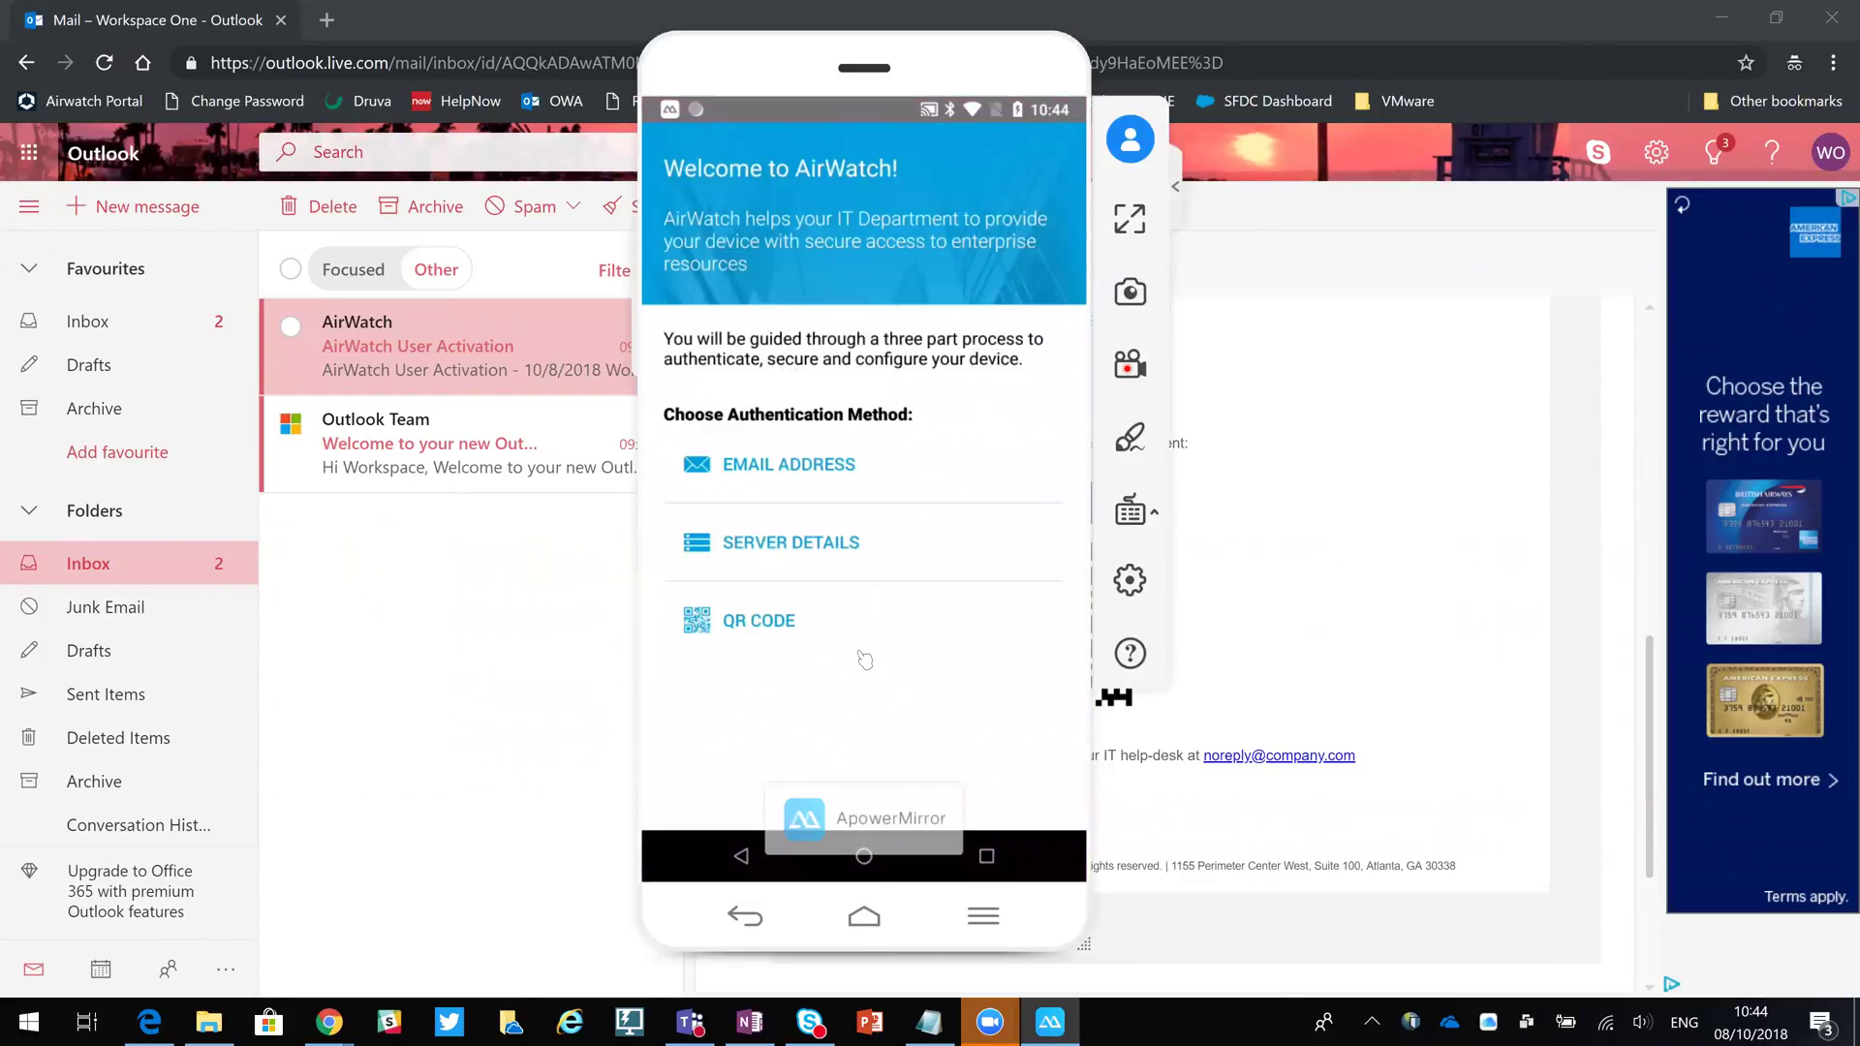
{"action": "left_click", "coordinate": [791, 620]}
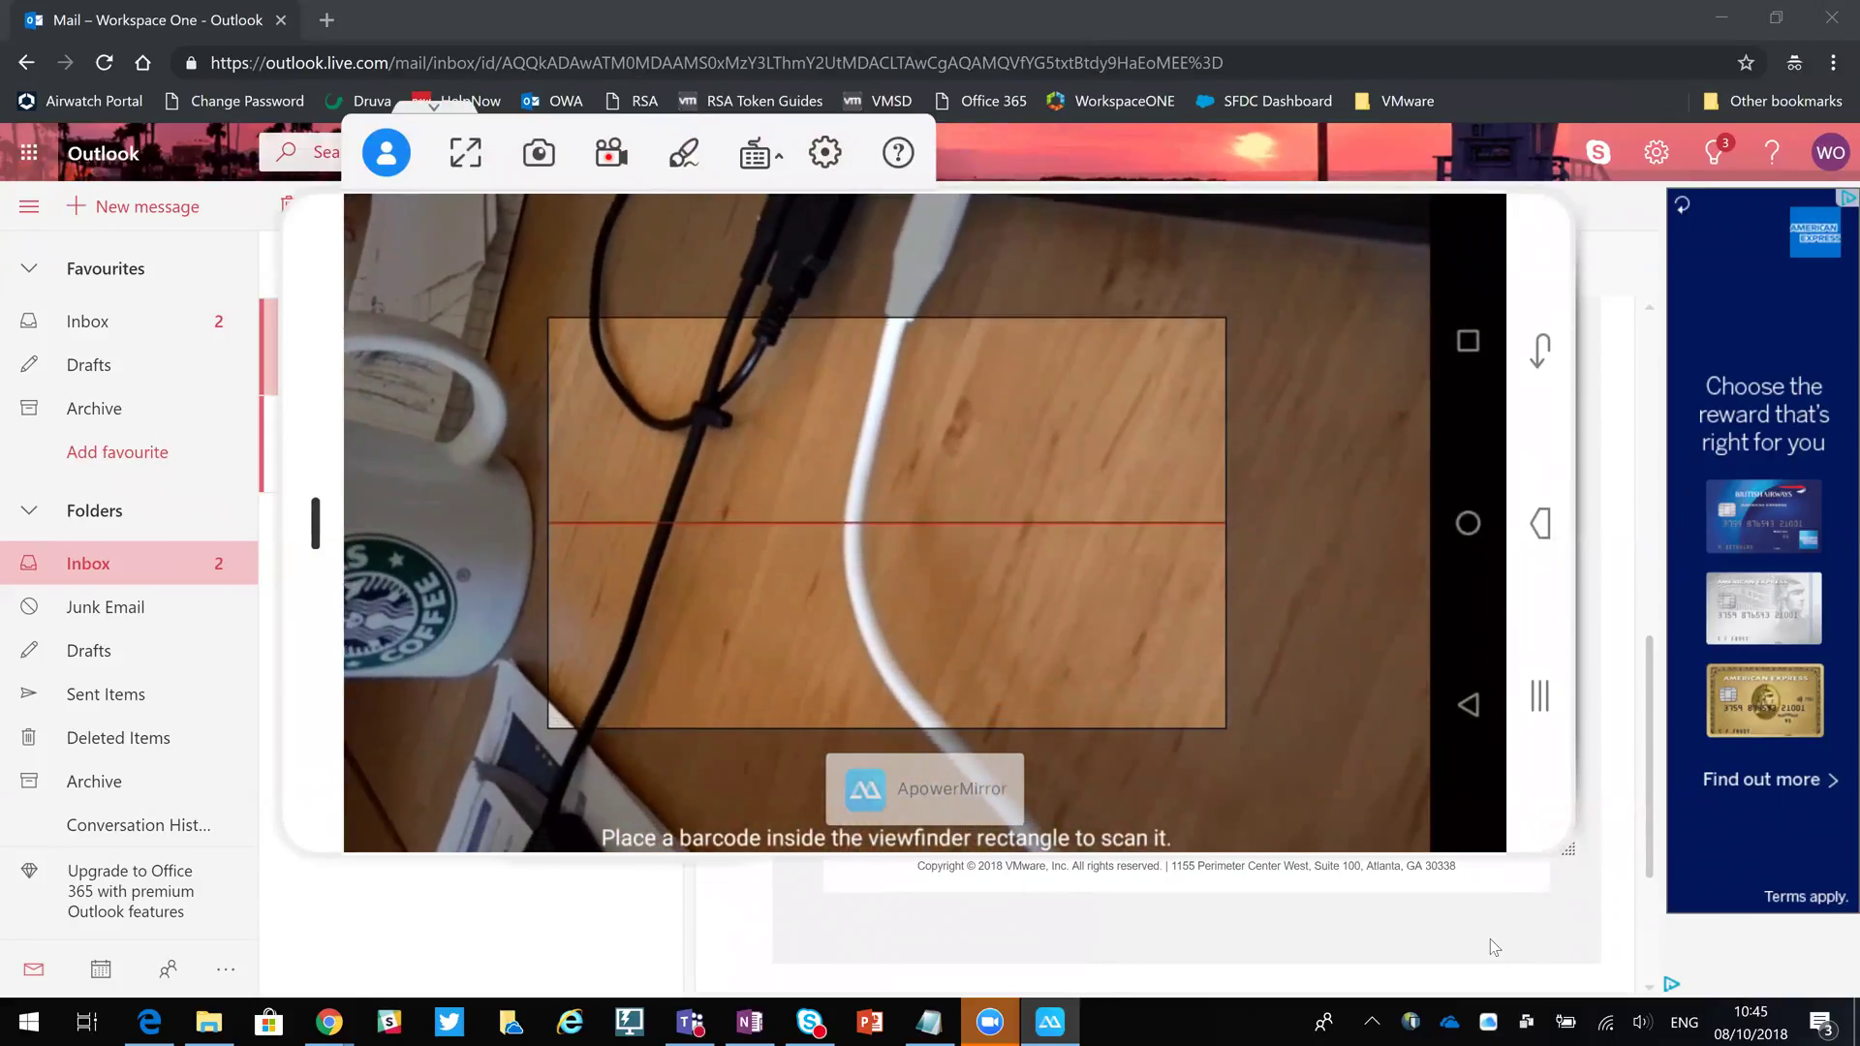
{"action": "left_click", "coordinate": [1490, 938]}
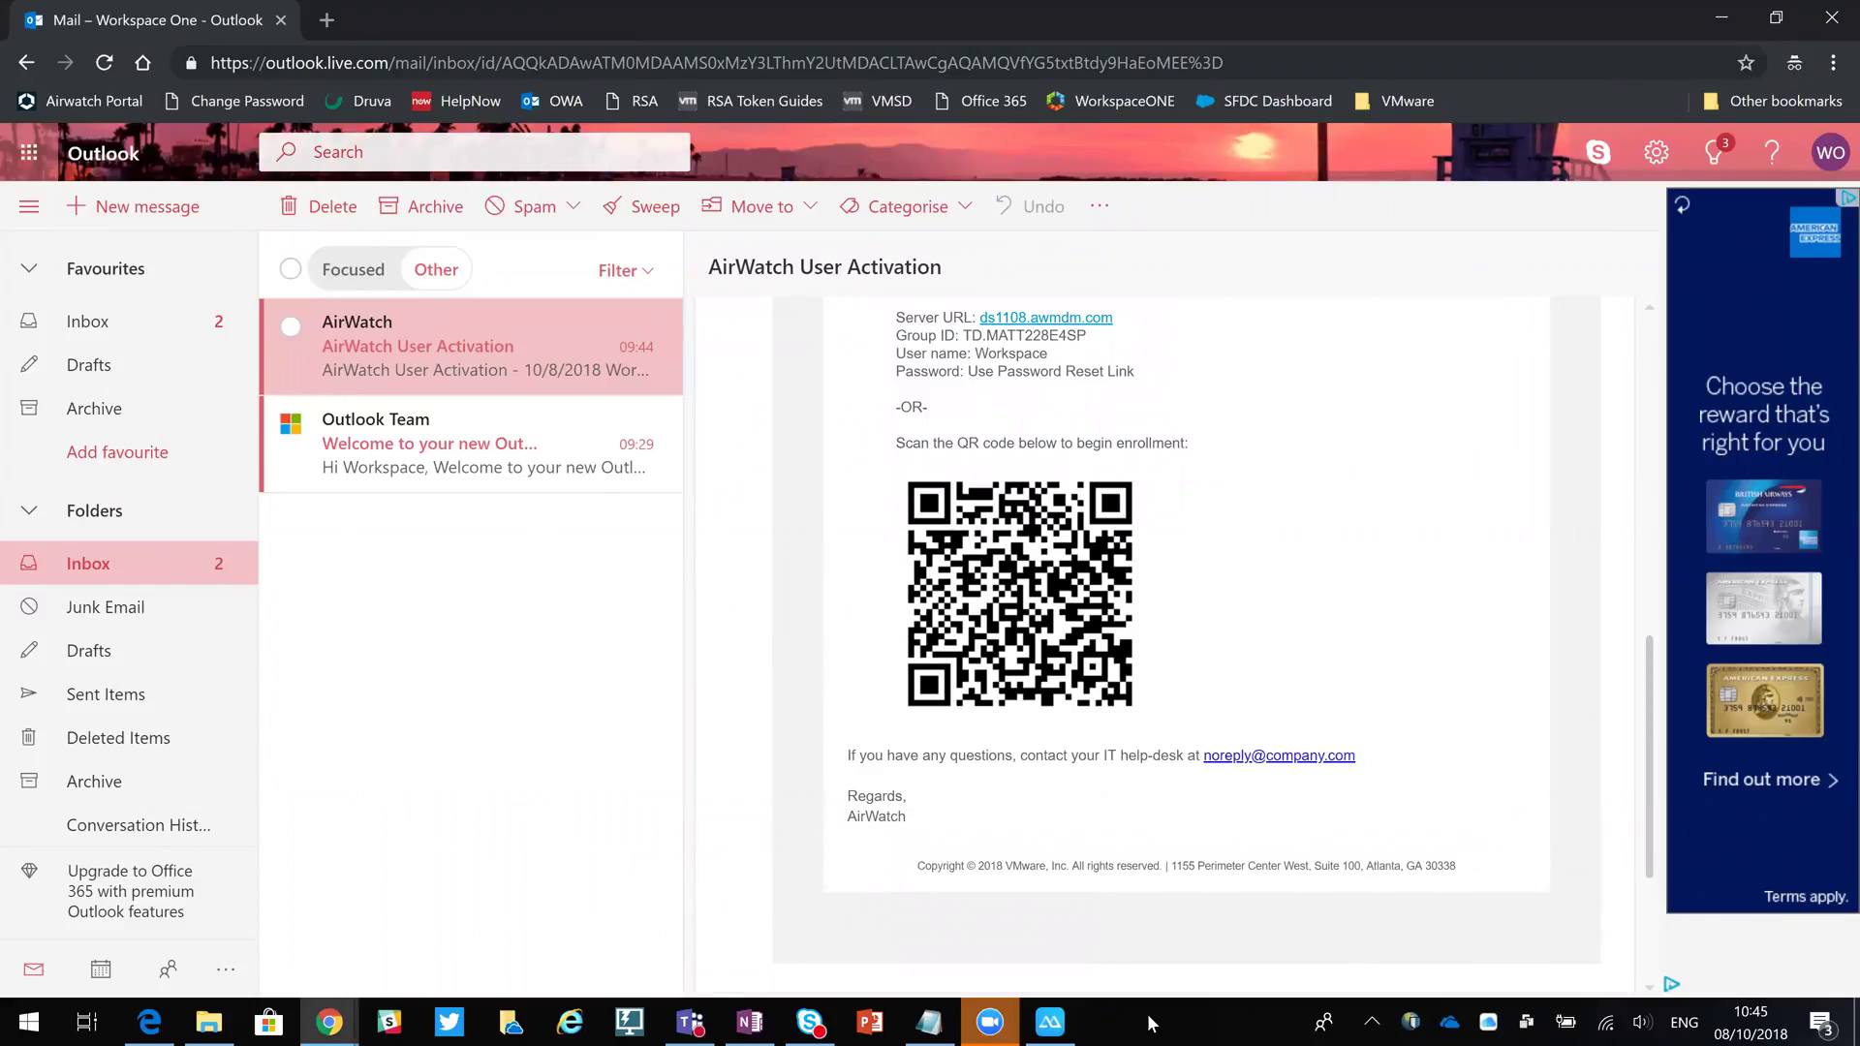
Sign in to AirWatch Agent with the new user's credentials and agree to device data collection.
{"action": "left_click", "coordinate": [1062, 1015]}
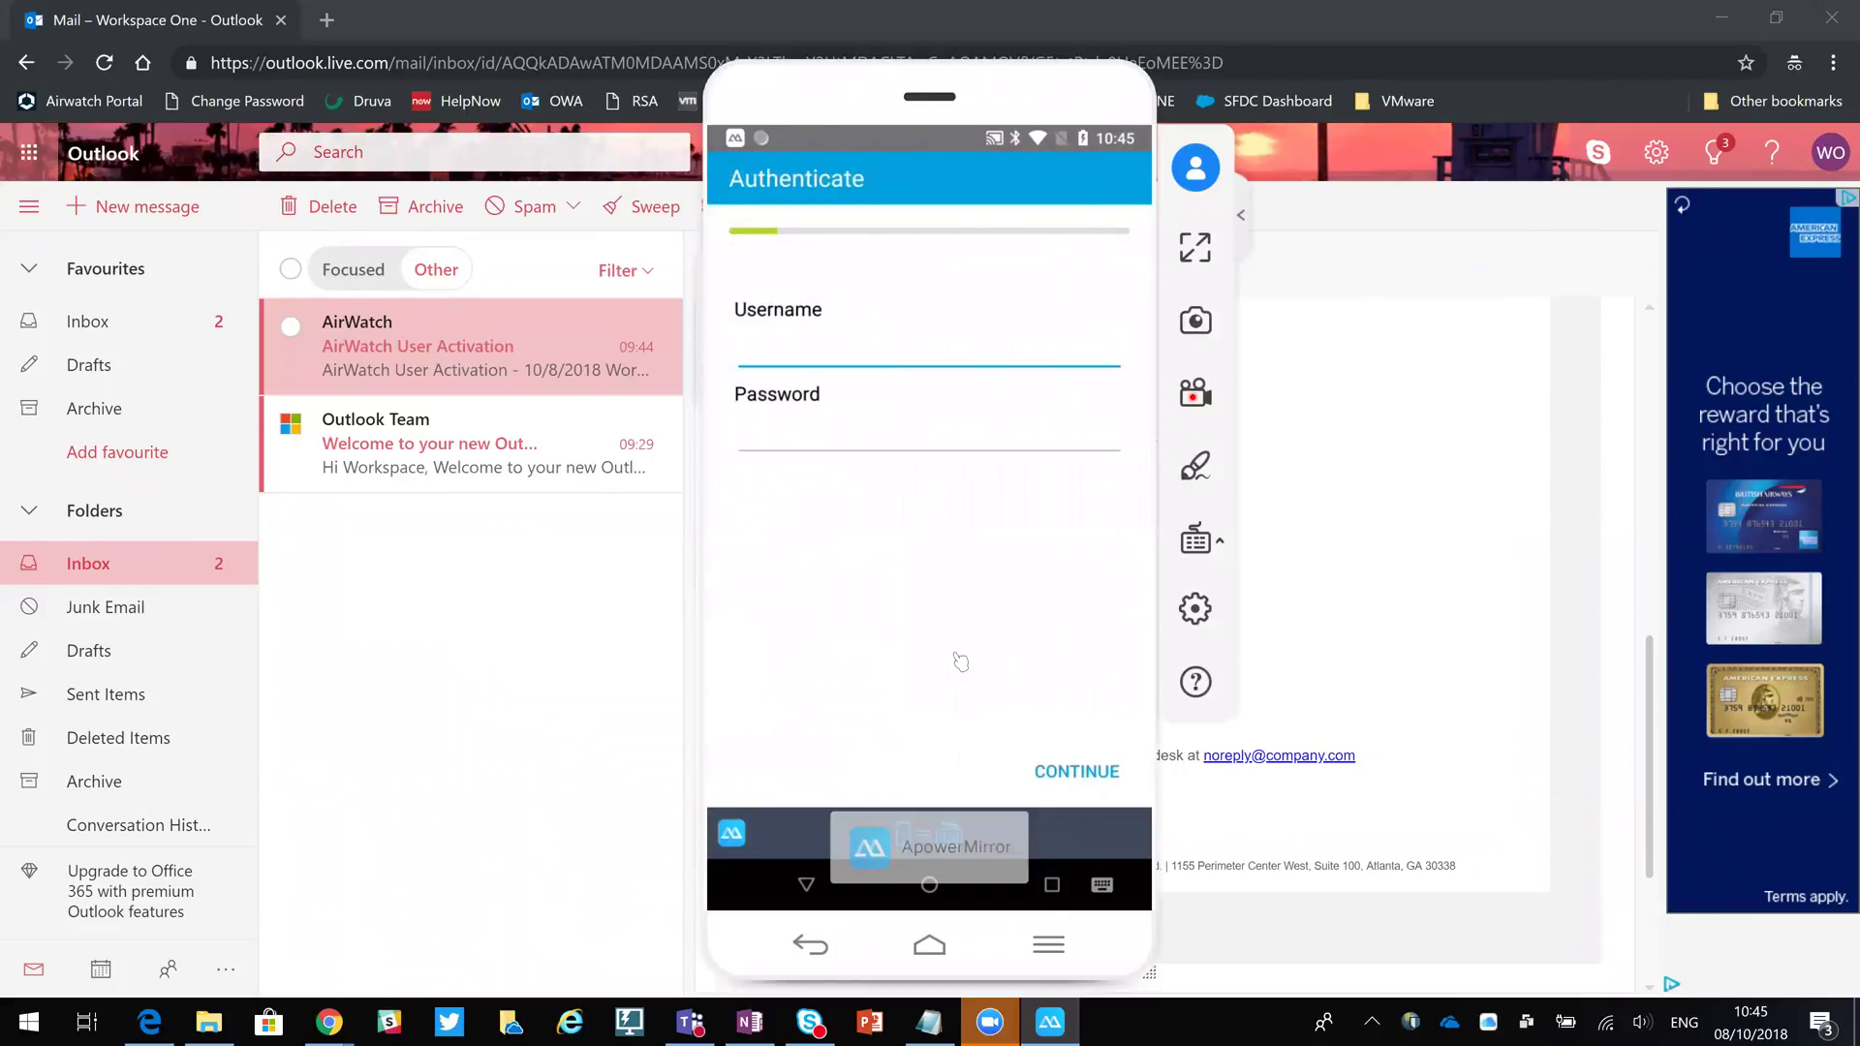
{"action": "type", "text": "workspace"}
{"action": "left_click", "coordinate": [866, 449]}
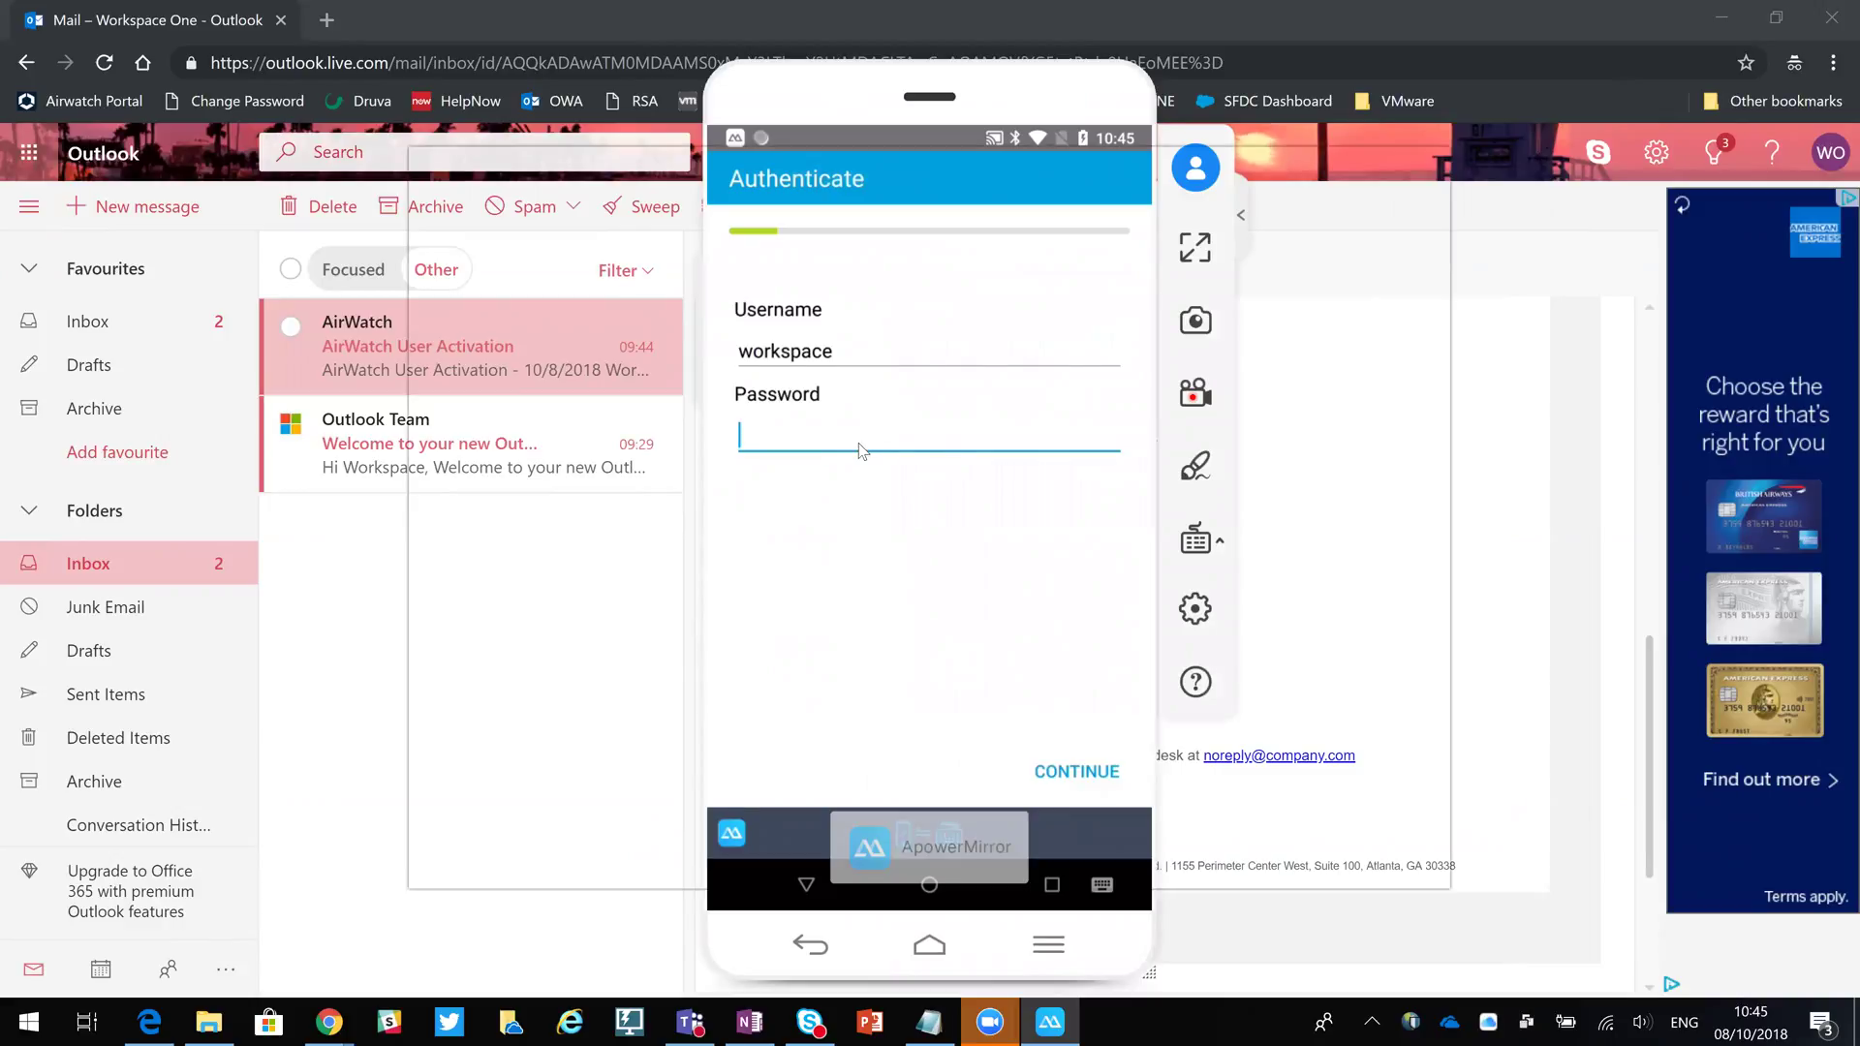
{"action": "left_click", "coordinate": [1429, 167]}
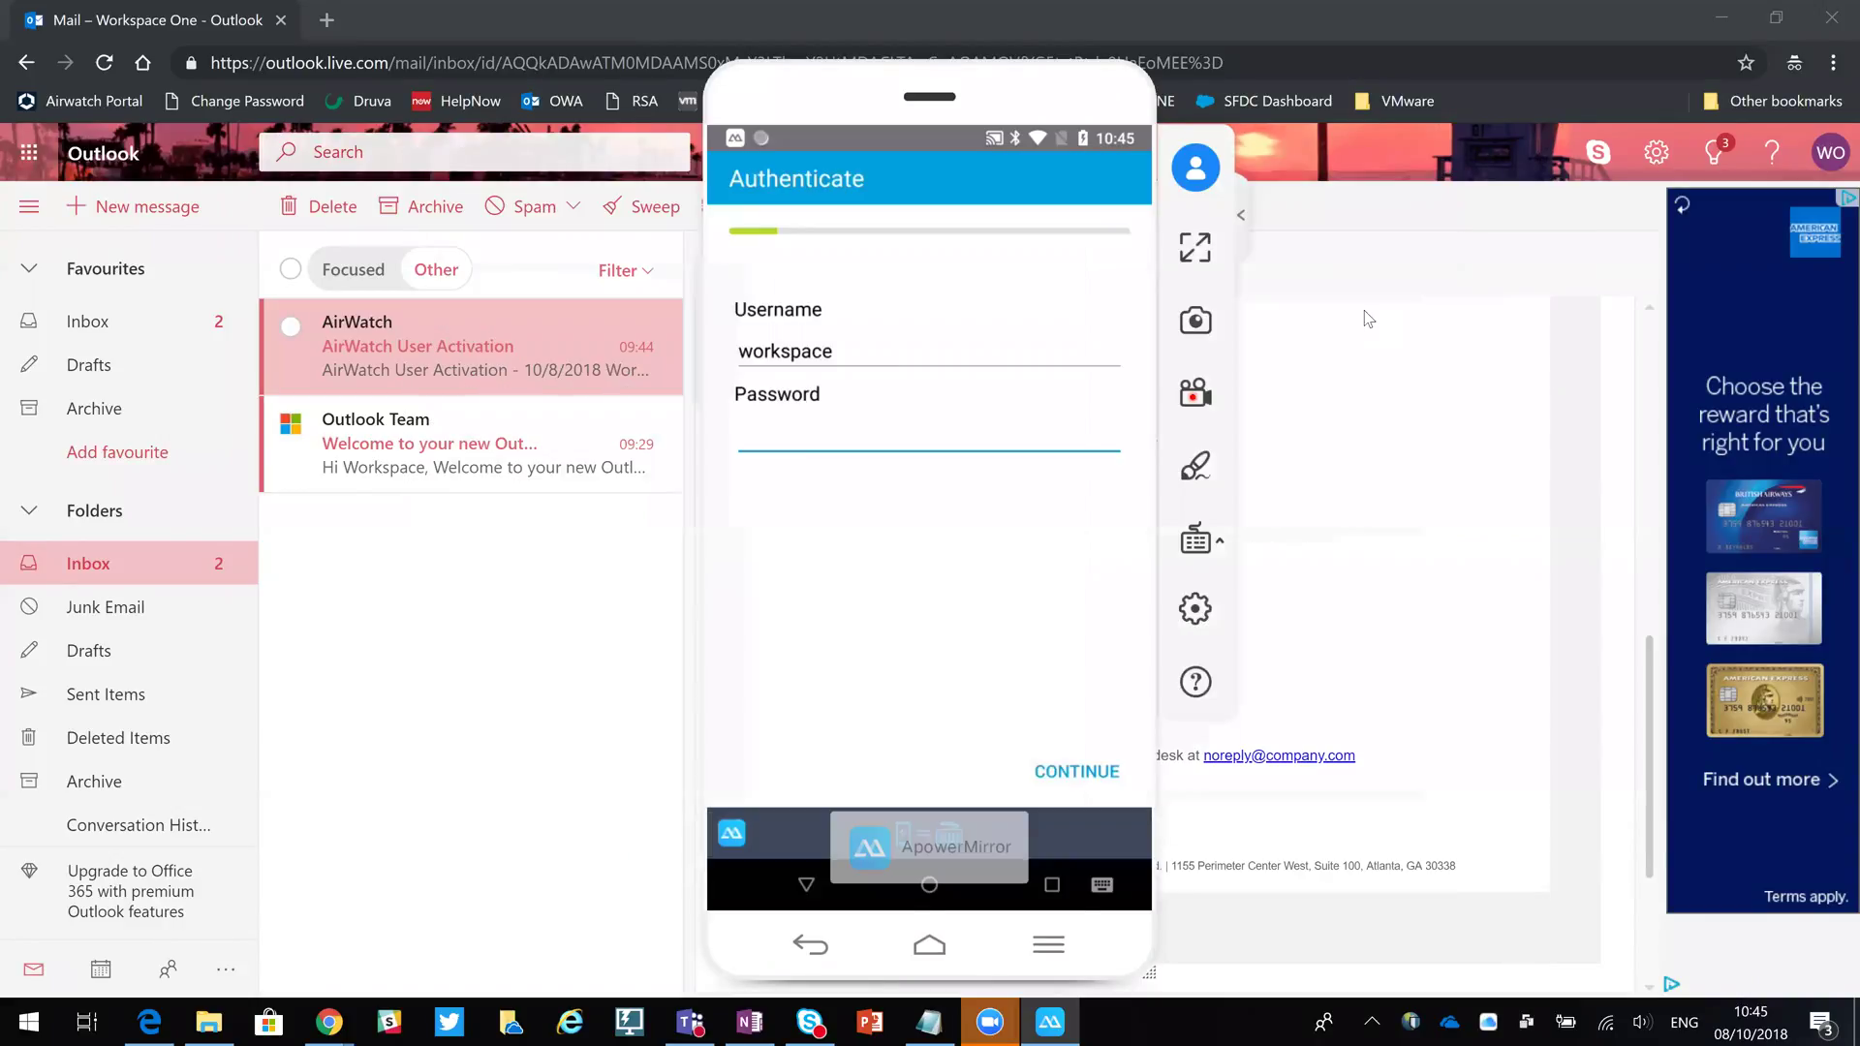
{"action": "type", "text": "demo"}
{"action": "left_click", "coordinate": [1078, 780]}
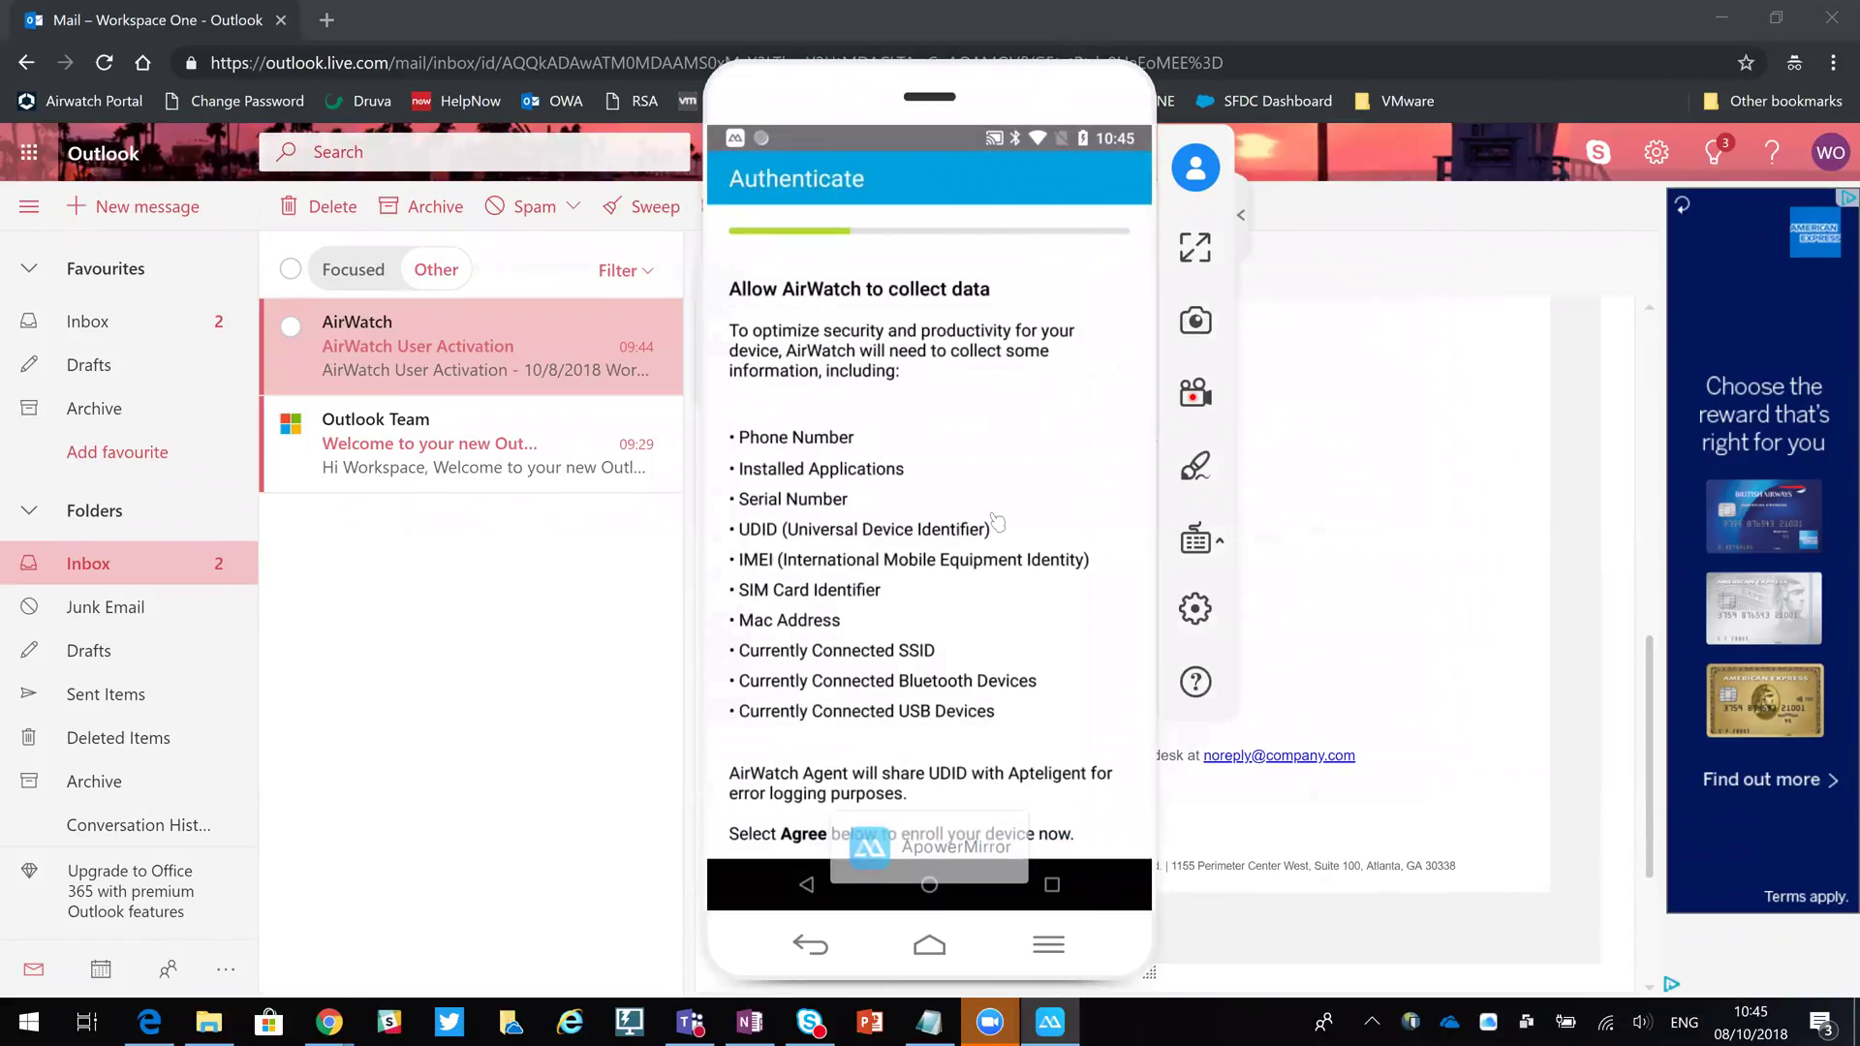
{"action": "scroll", "coordinate": [996, 523], "scroll_direction": "down", "scroll_amount": 1}
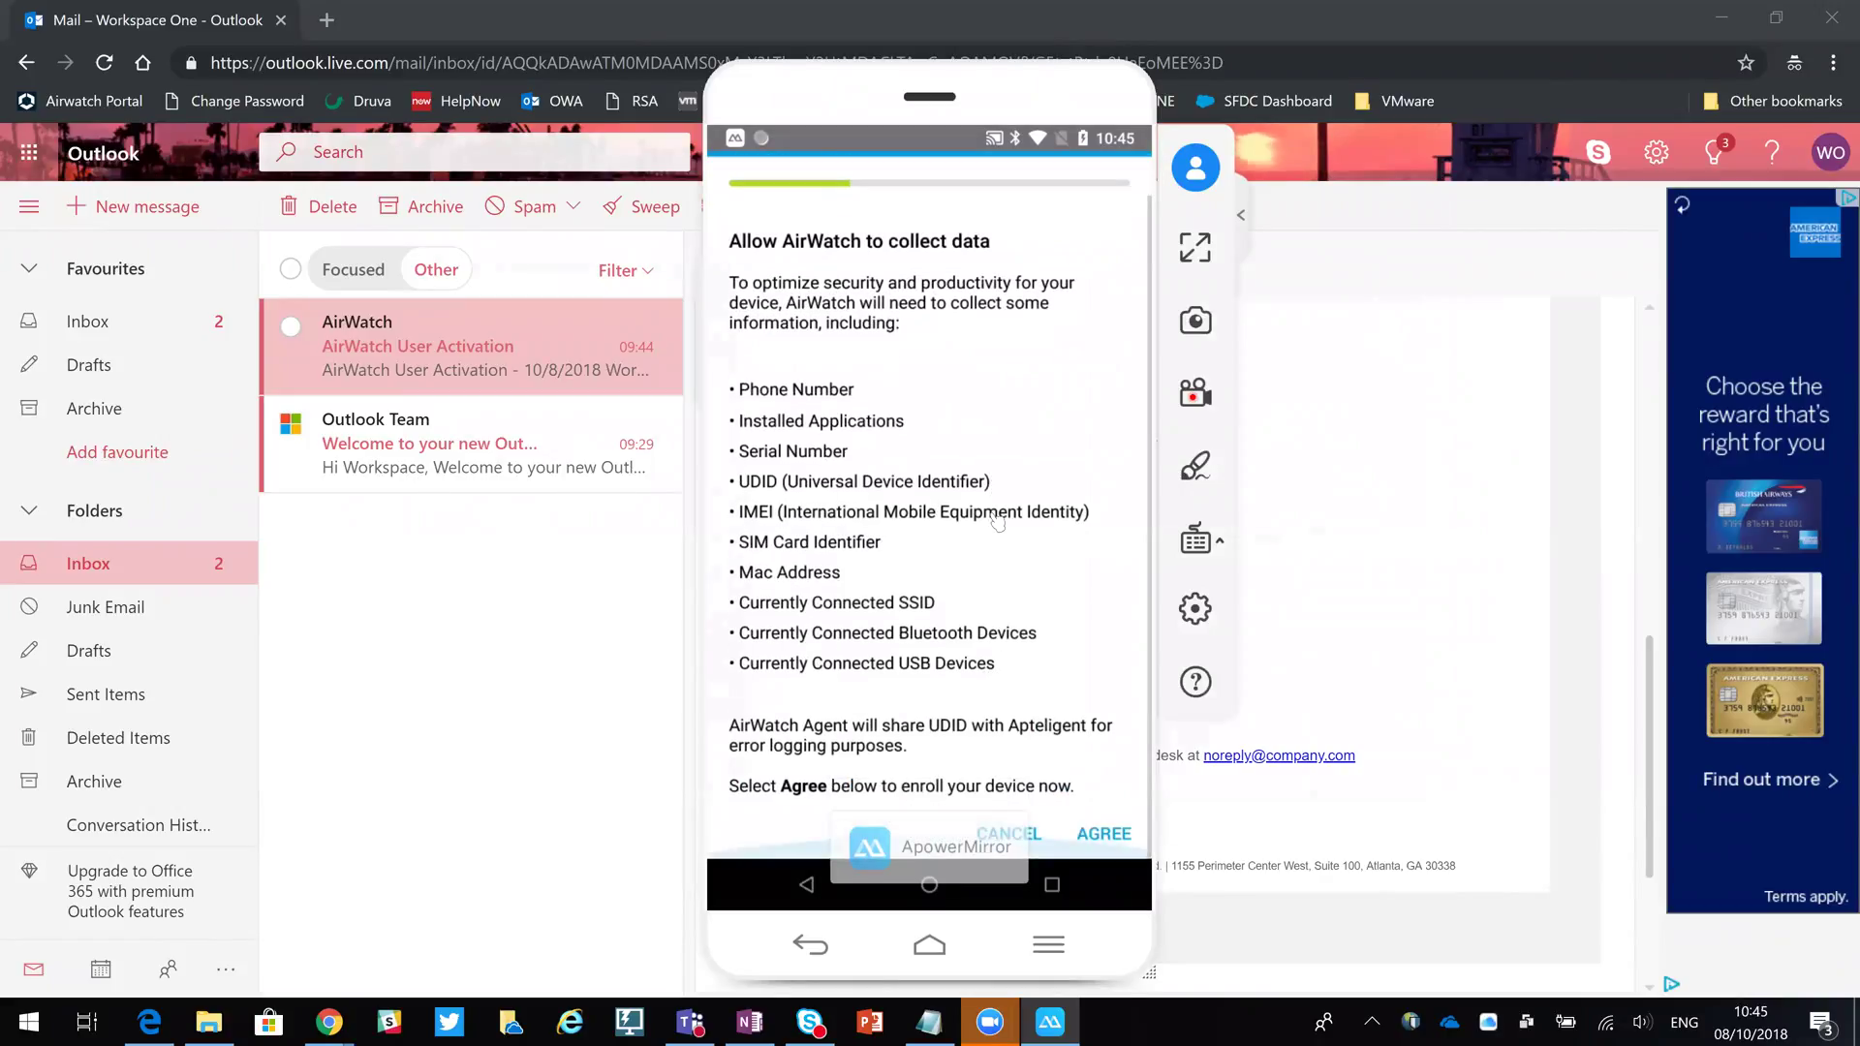
{"action": "left_click", "coordinate": [1106, 834]}
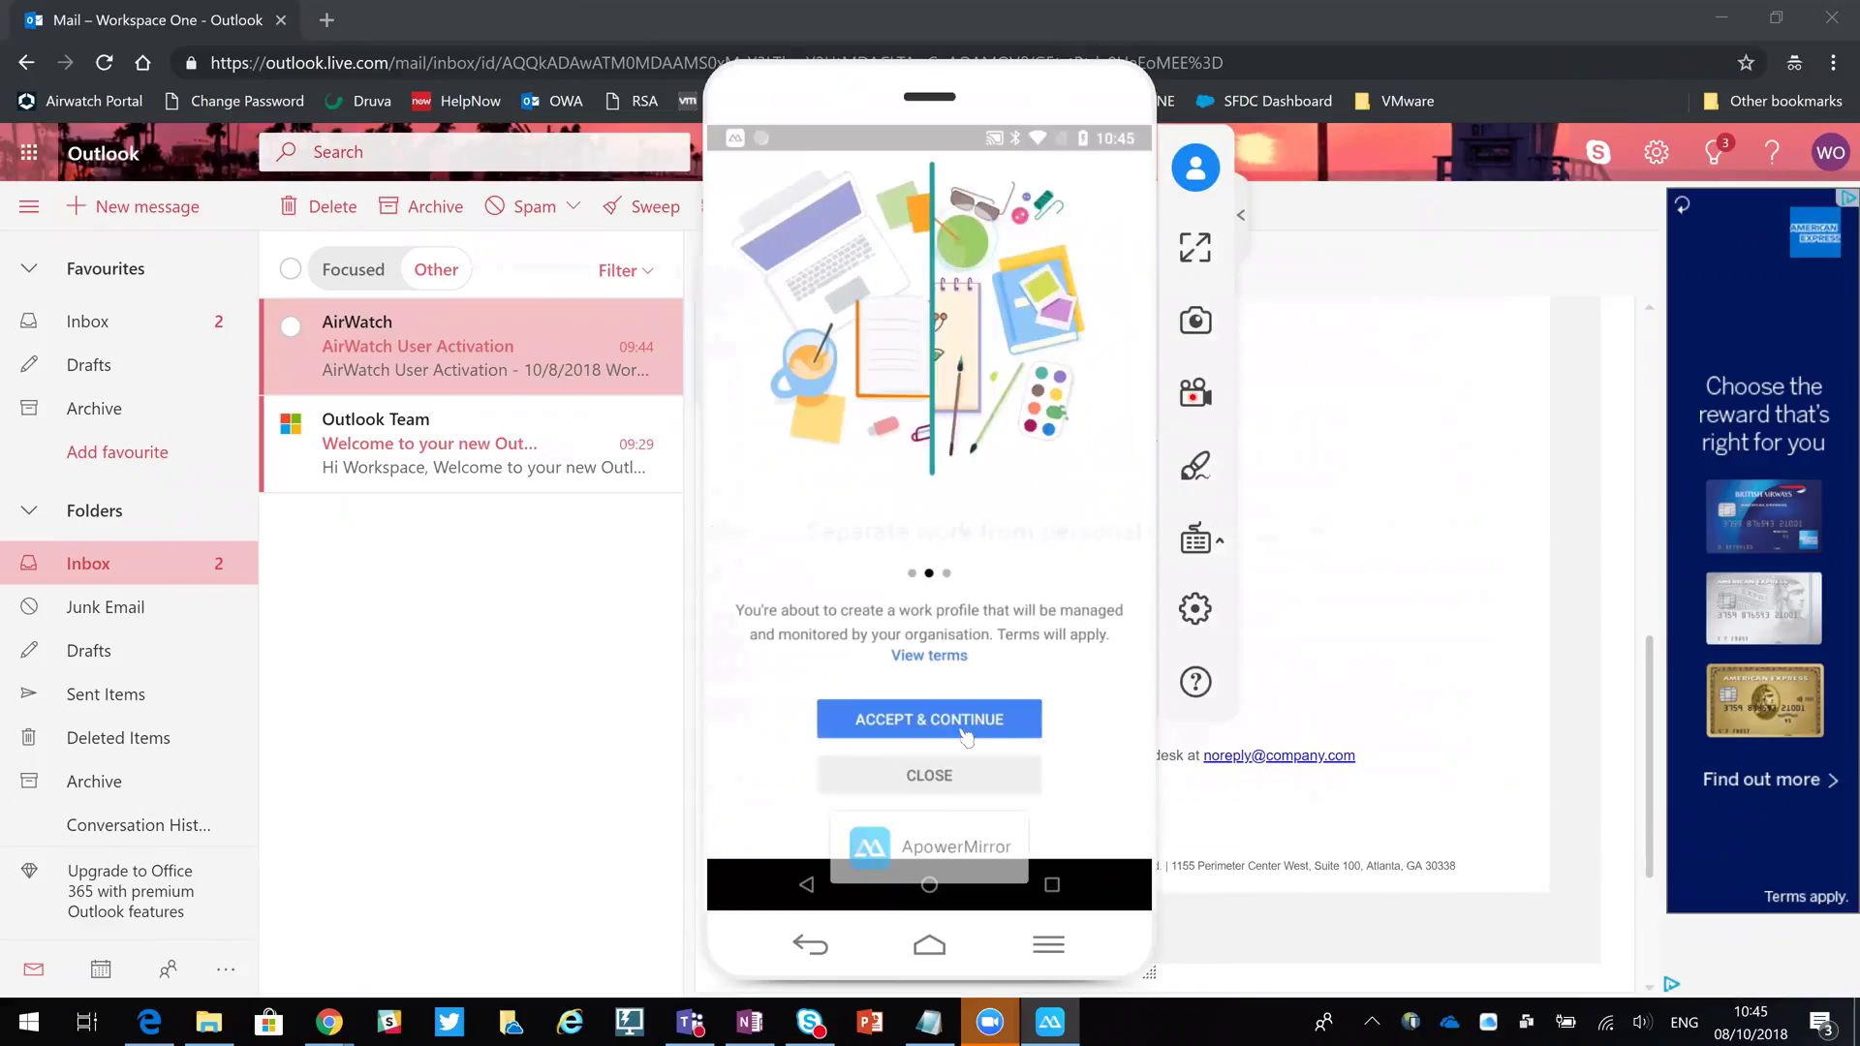
Accept the terms to create the managed work profile.
{"action": "left_click", "coordinate": [964, 721]}
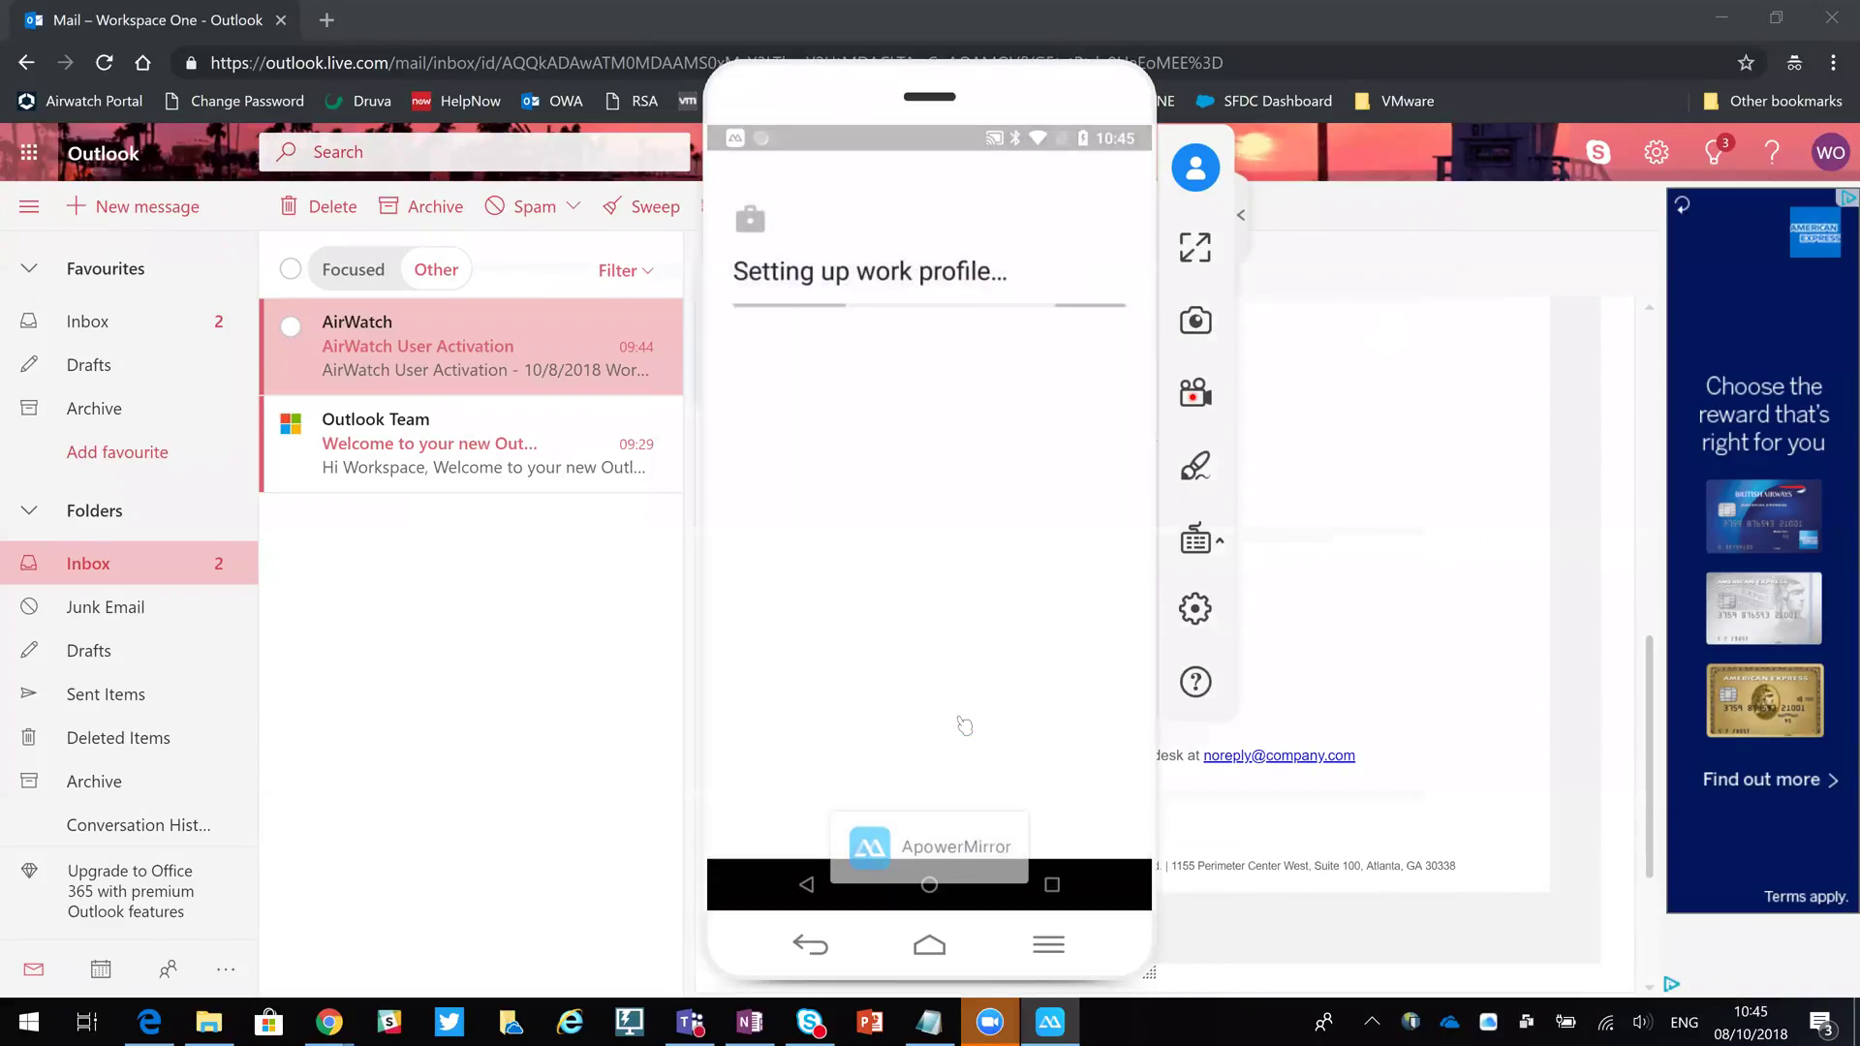